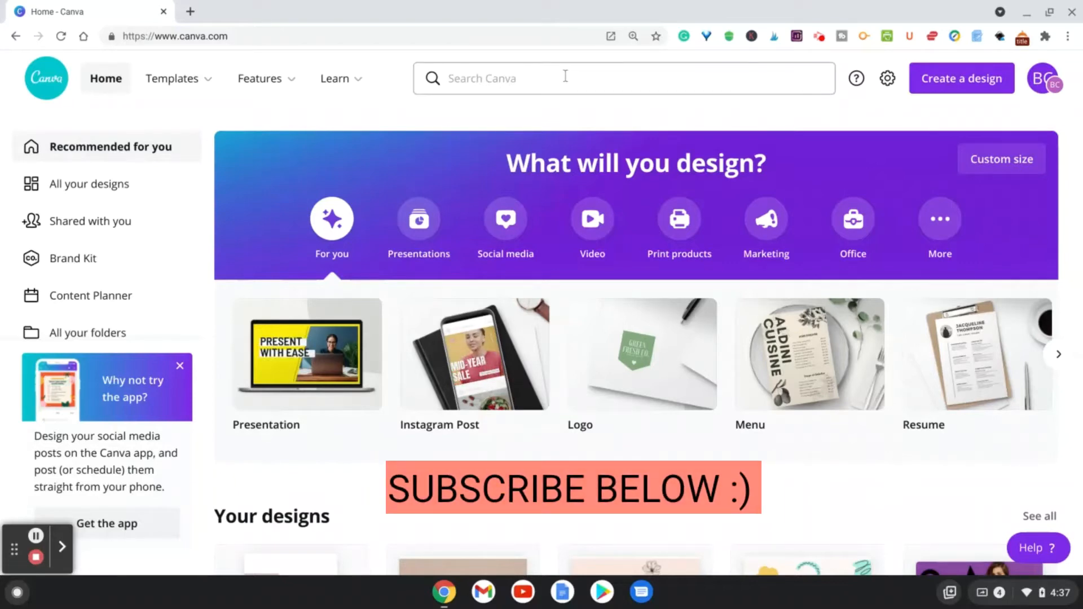
Search the template library for "logo".
left_click(565, 76)
type("log")
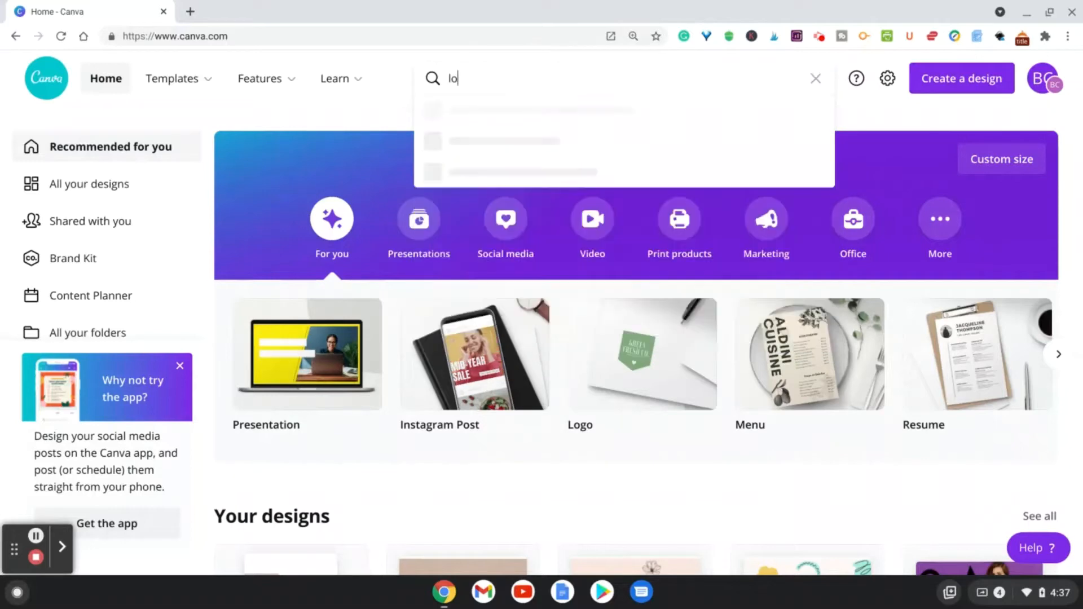
type("o")
key("Return")
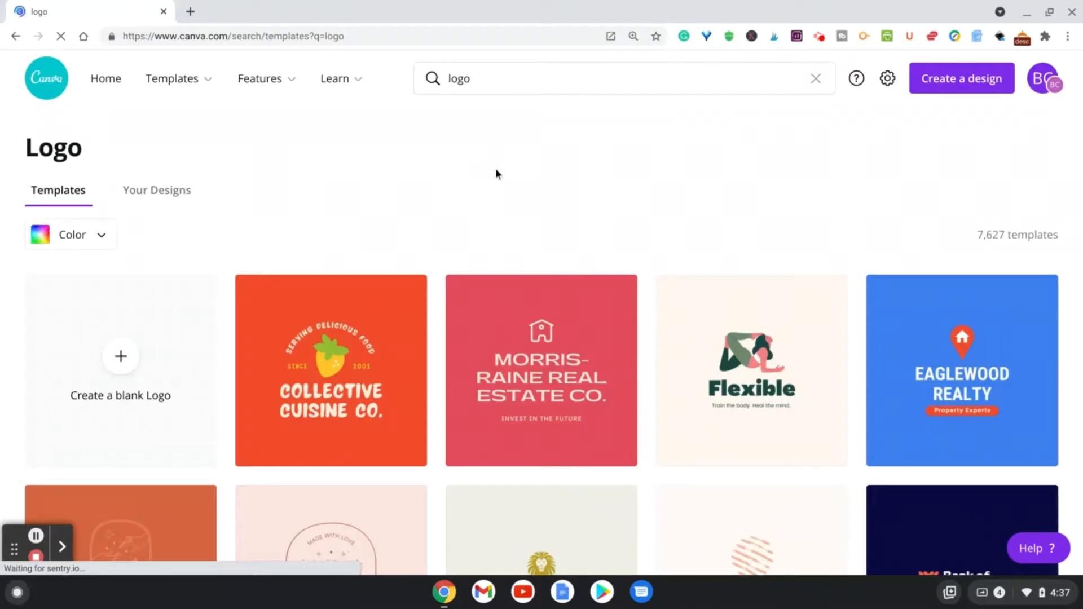
Browse the logo template results to examine the available designs and styles.
left_click(496, 170)
scroll(496, 173, "down", 3)
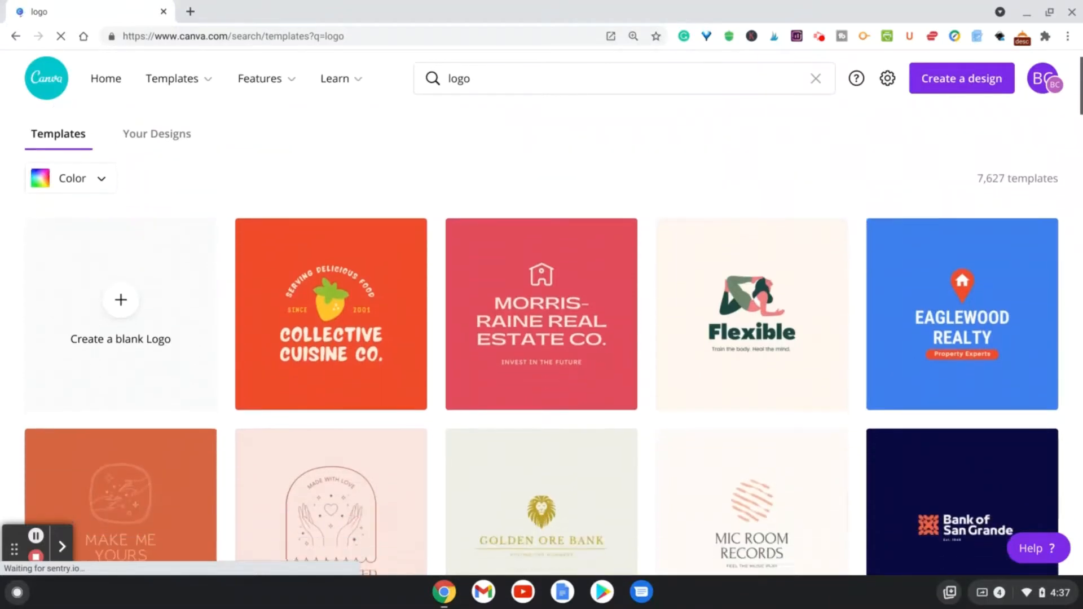
scroll(536, 291, "up", 2)
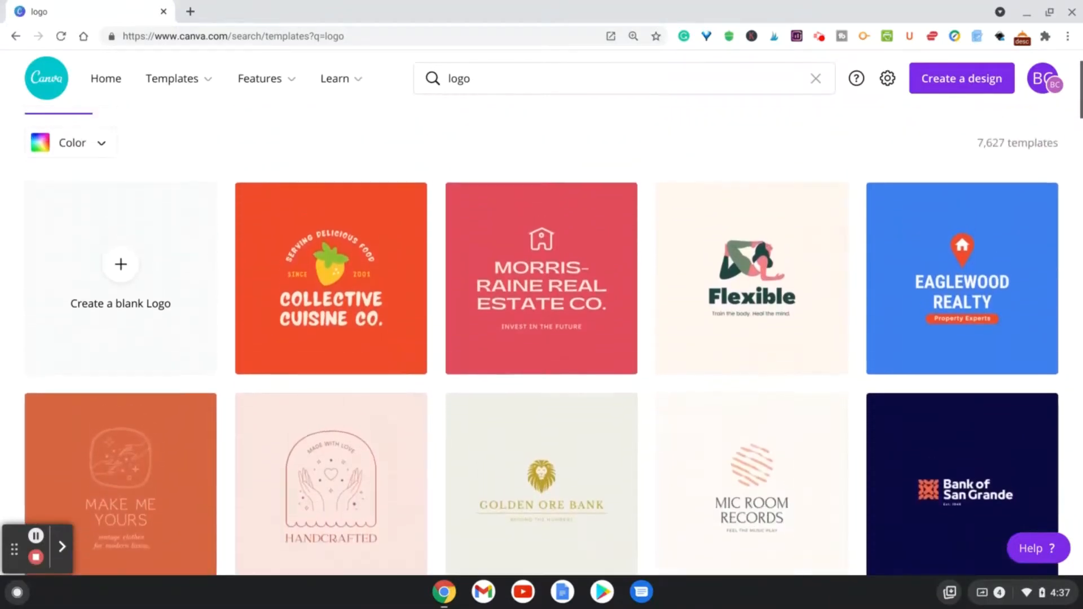
scroll(541, 339, "down", 1)
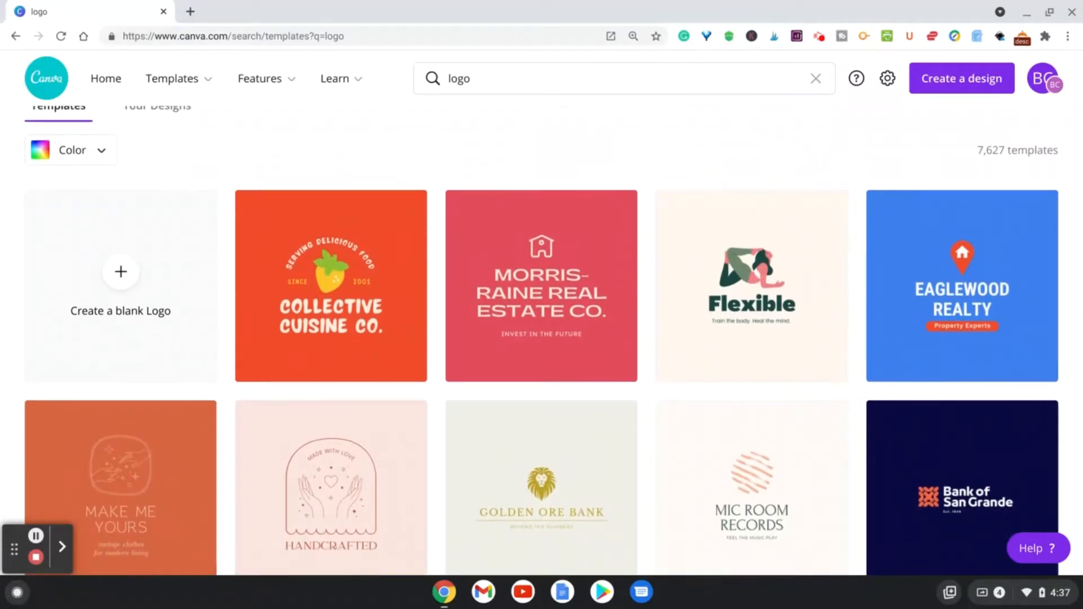
scroll(542, 339, "down", 3)
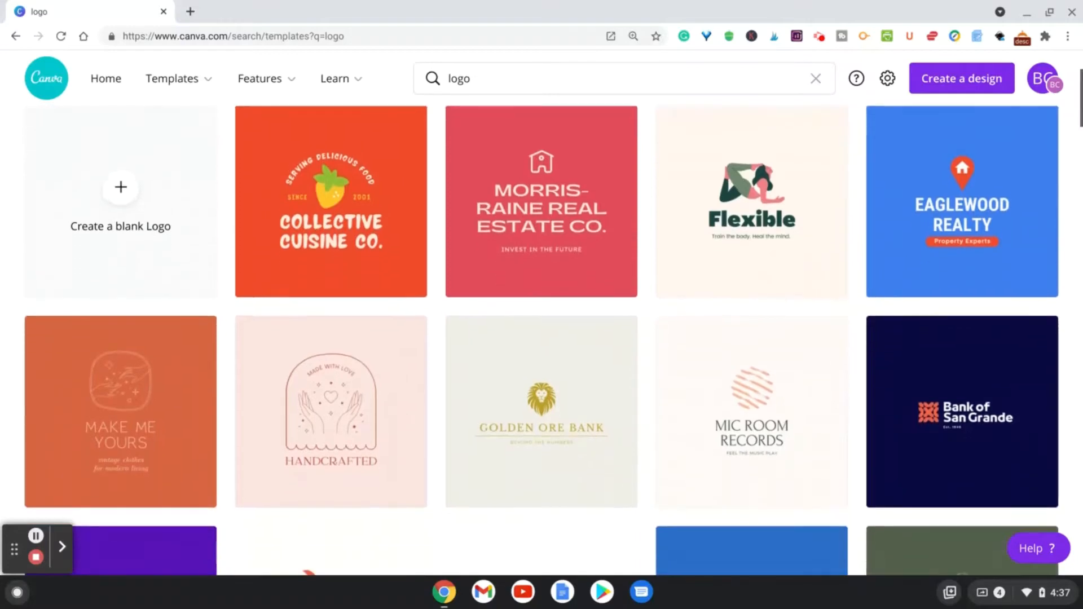
scroll(541, 339, "down", 3)
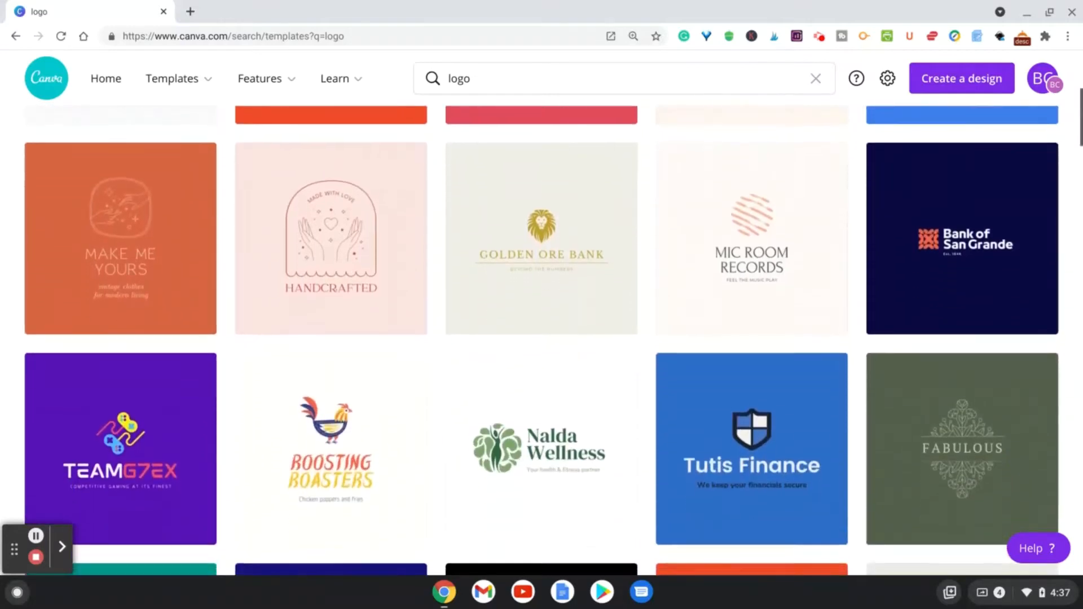
scroll(541, 338, "down", 3)
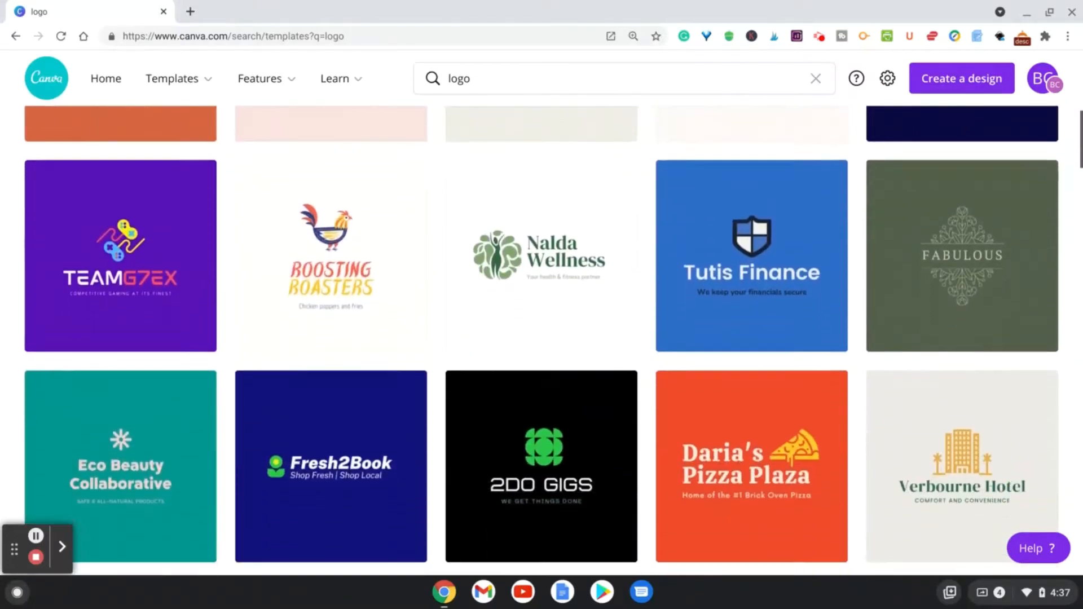
scroll(541, 338, "down", 2)
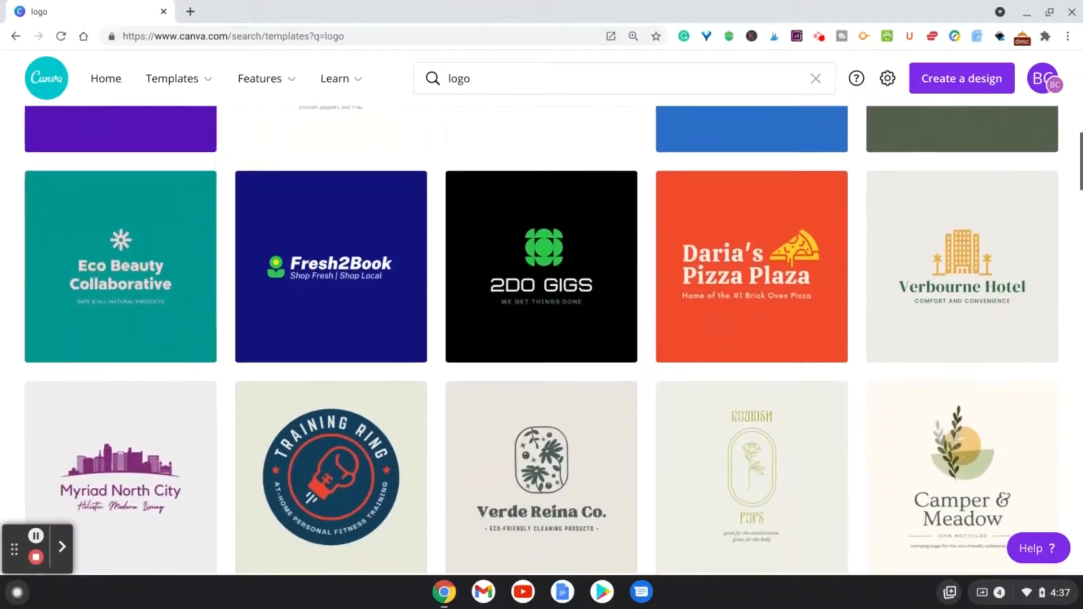
scroll(541, 338, "up", 12)
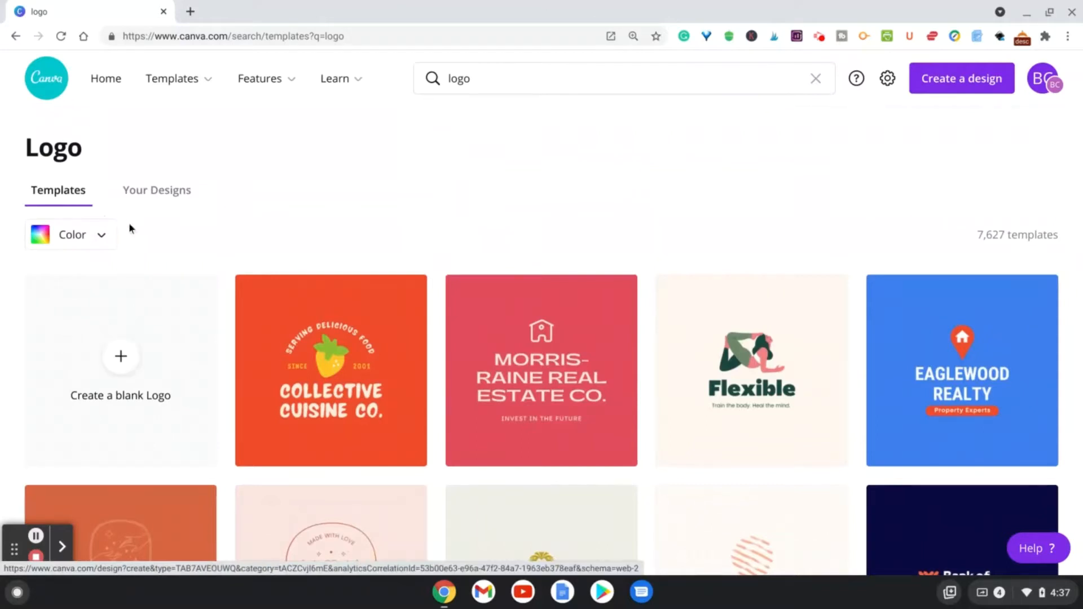
Filter the logo templates by the light gray color.
left_click(86, 235)
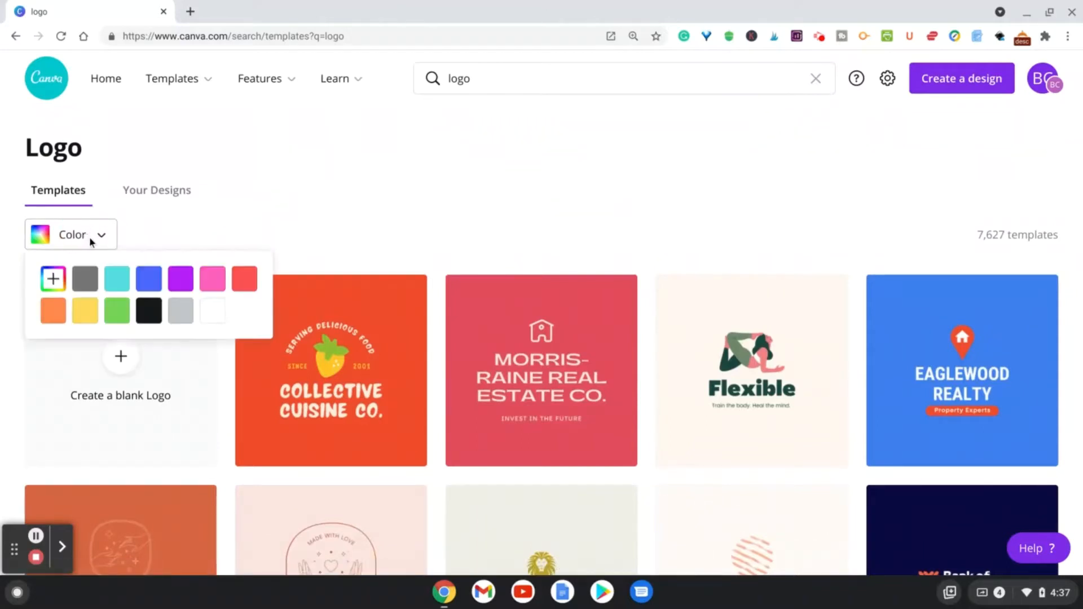
left_click(180, 311)
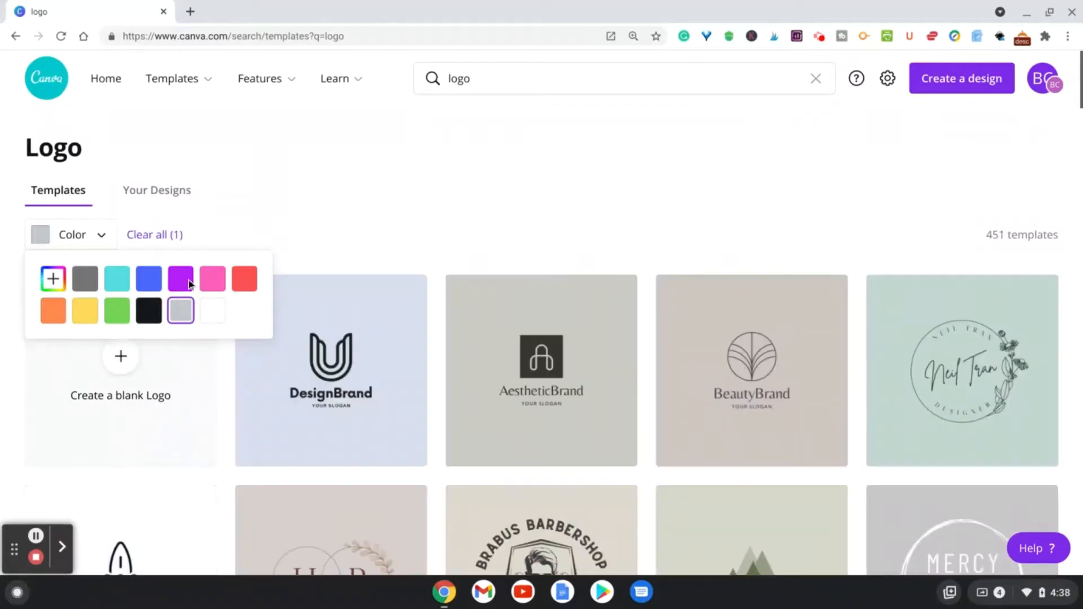
left_click(252, 213)
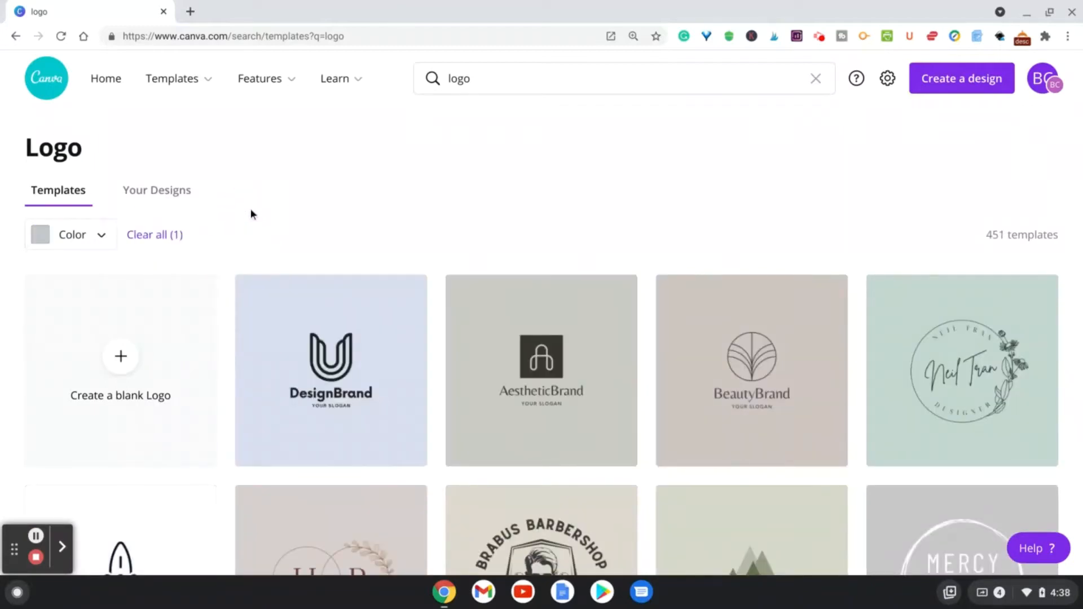
Open the light blue "Flora" flower shop logo template from the filtered results for editing.
scroll(250, 213, "down", 3)
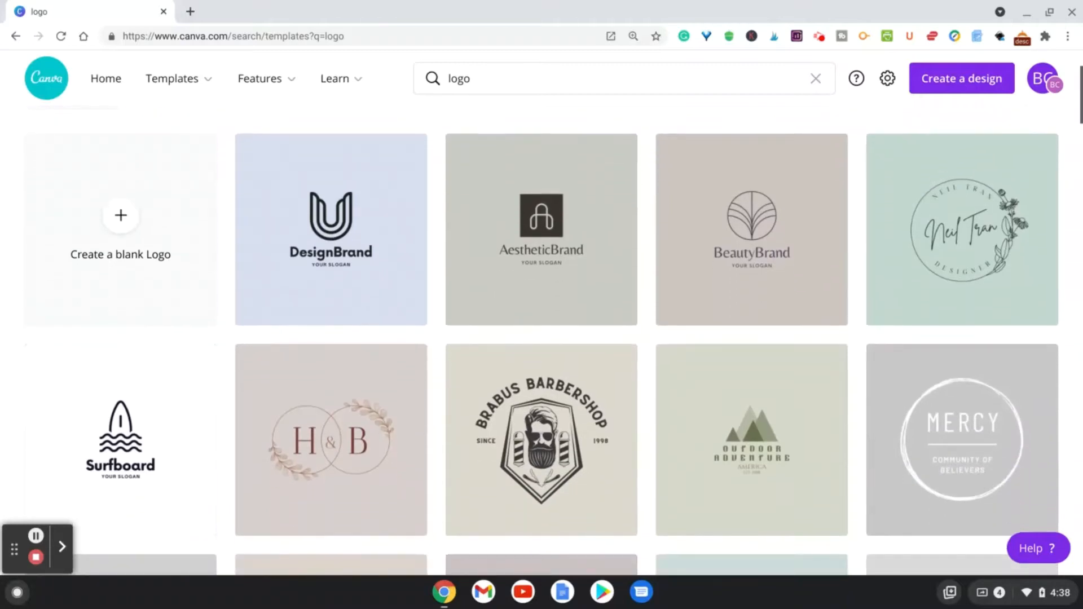
scroll(564, 338, "down", 1)
scroll(542, 341, "down", 3)
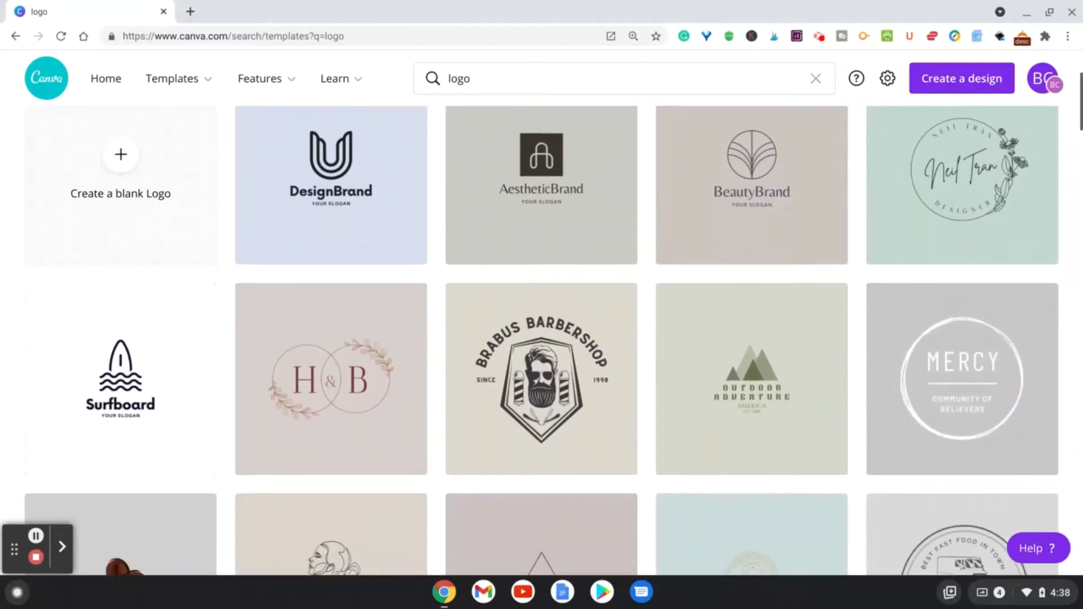
scroll(542, 341, "down", 3)
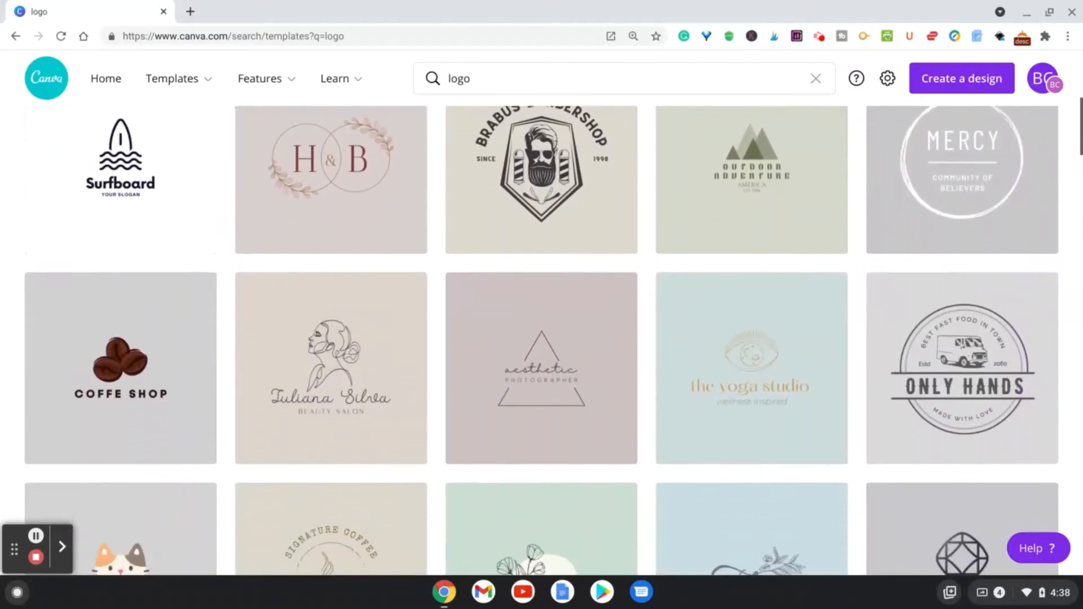
scroll(541, 341, "down", 2)
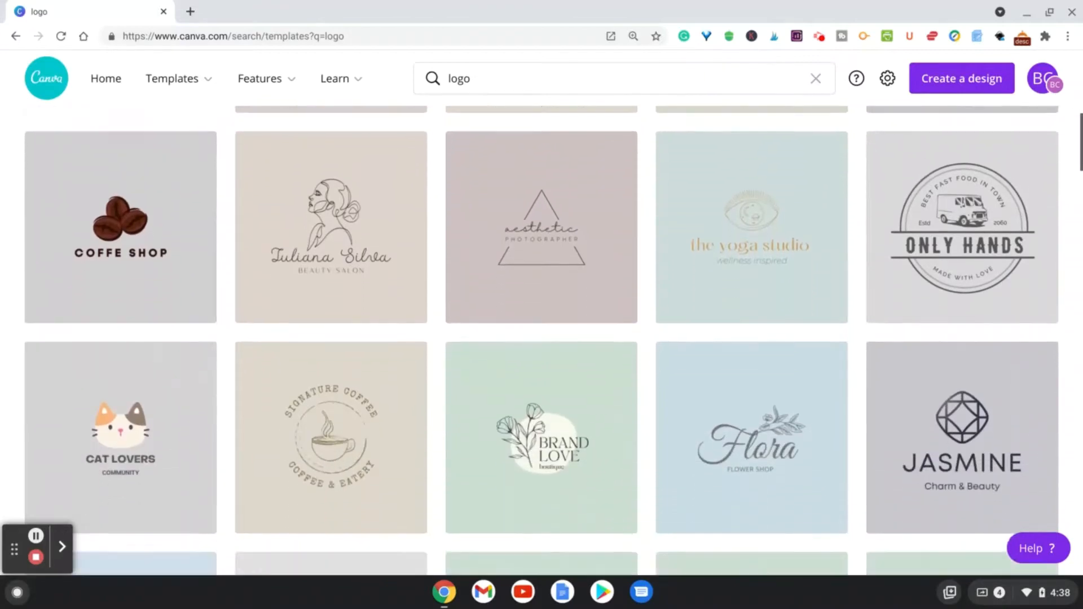
scroll(541, 341, "down", 1)
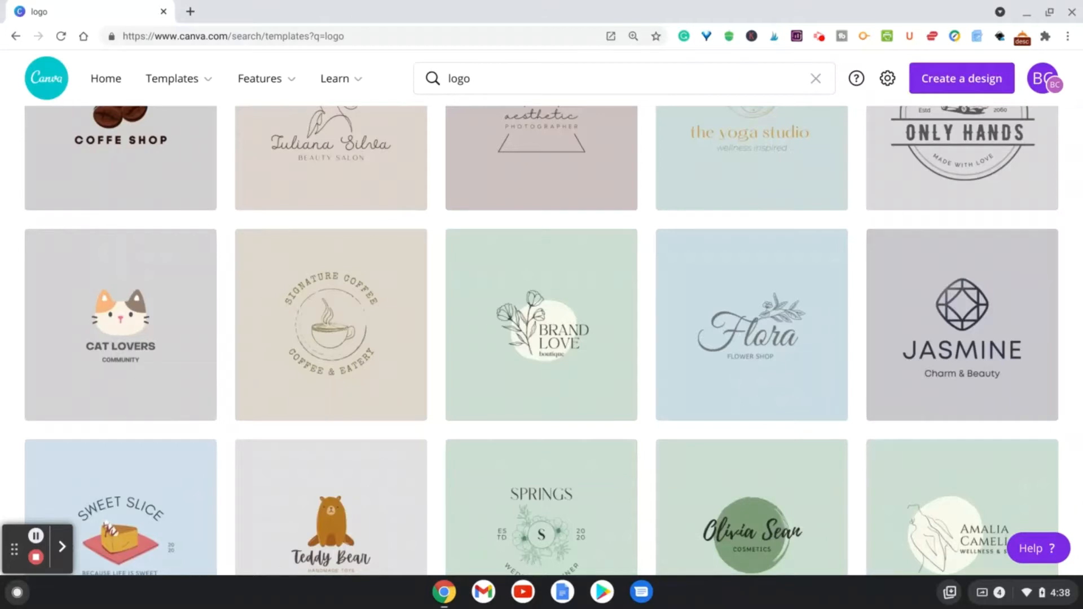
scroll(541, 341, "down", 2)
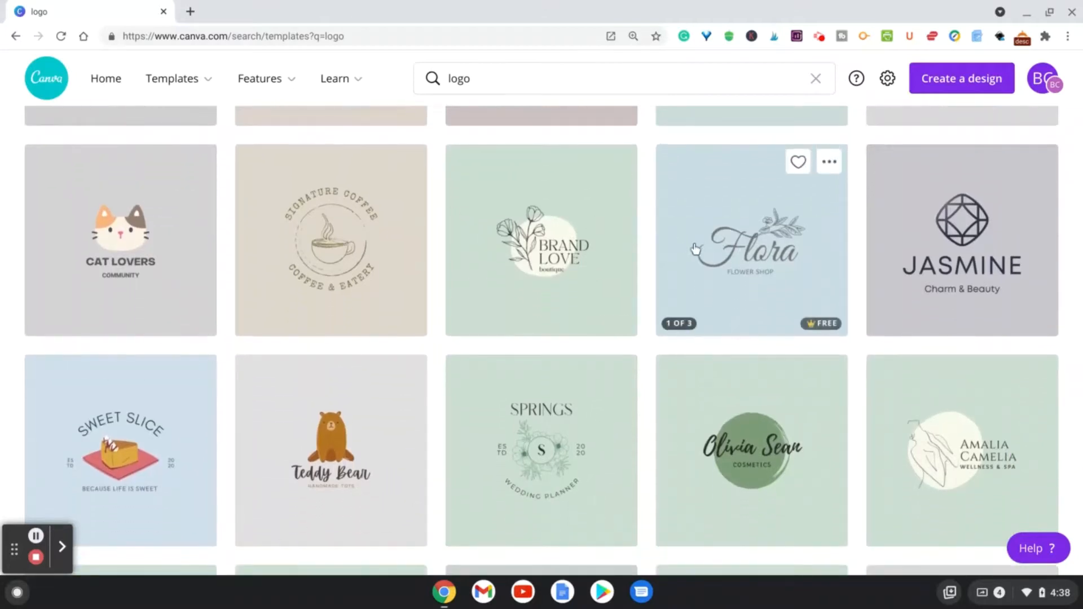
left_click(779, 248)
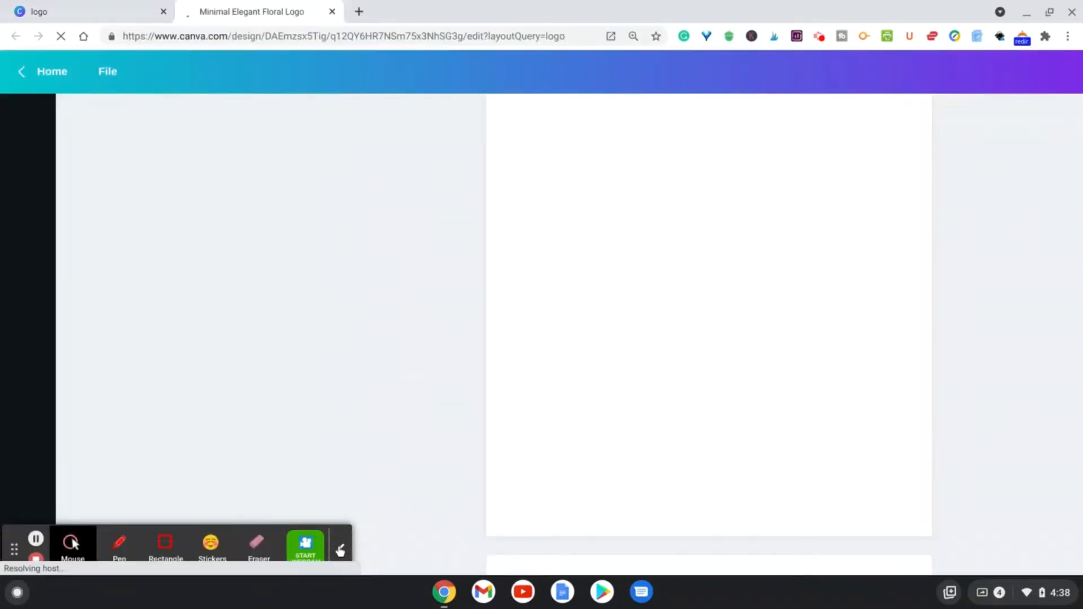
left_click(340, 550)
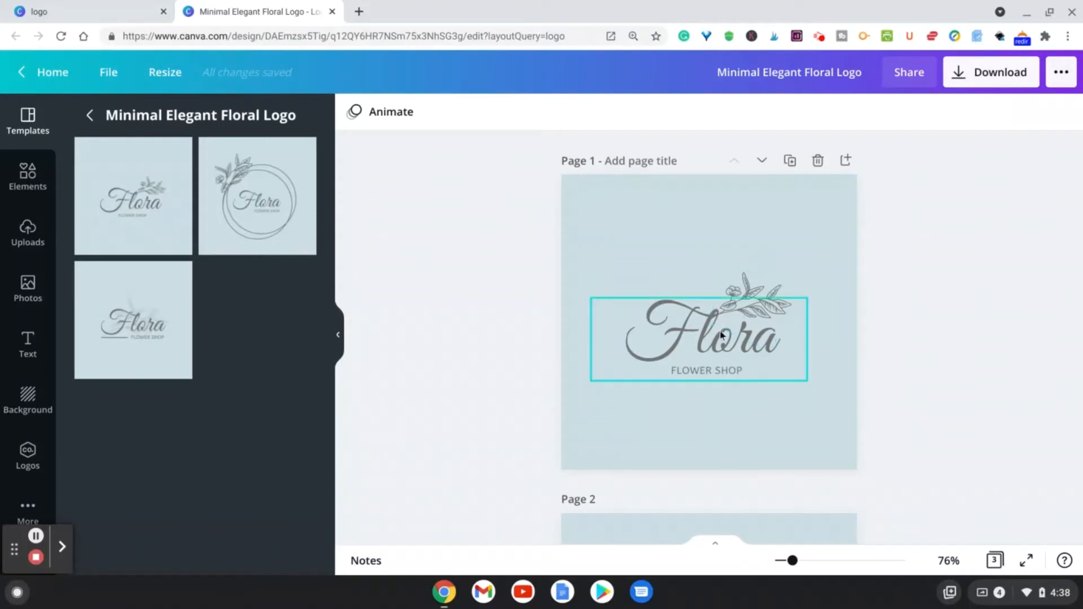
Replace the main script text "Flora" on page 1 with "Basics".
double_click(708, 333)
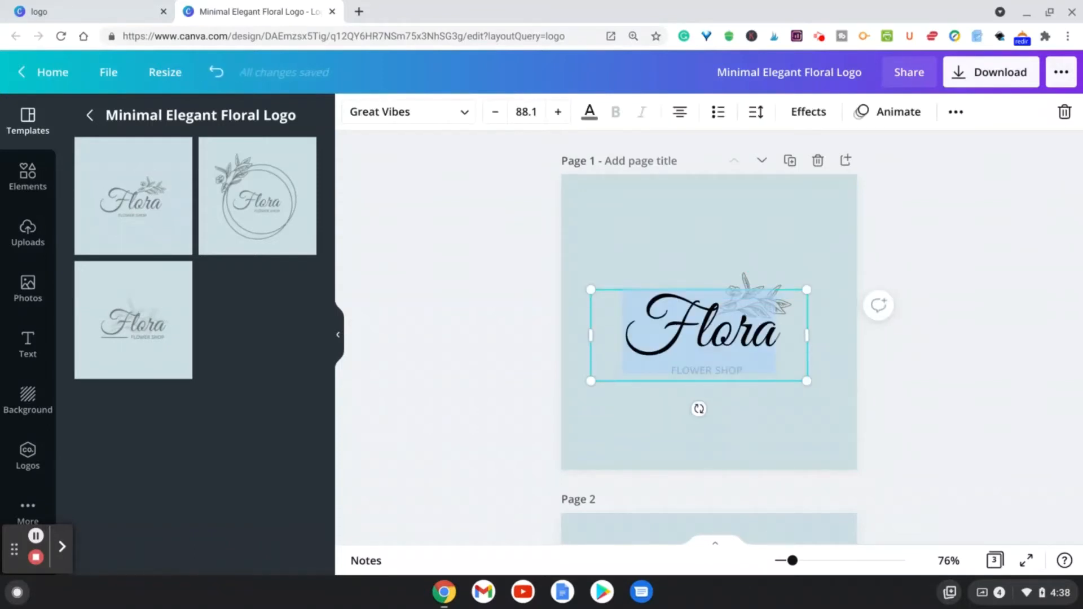
type("B")
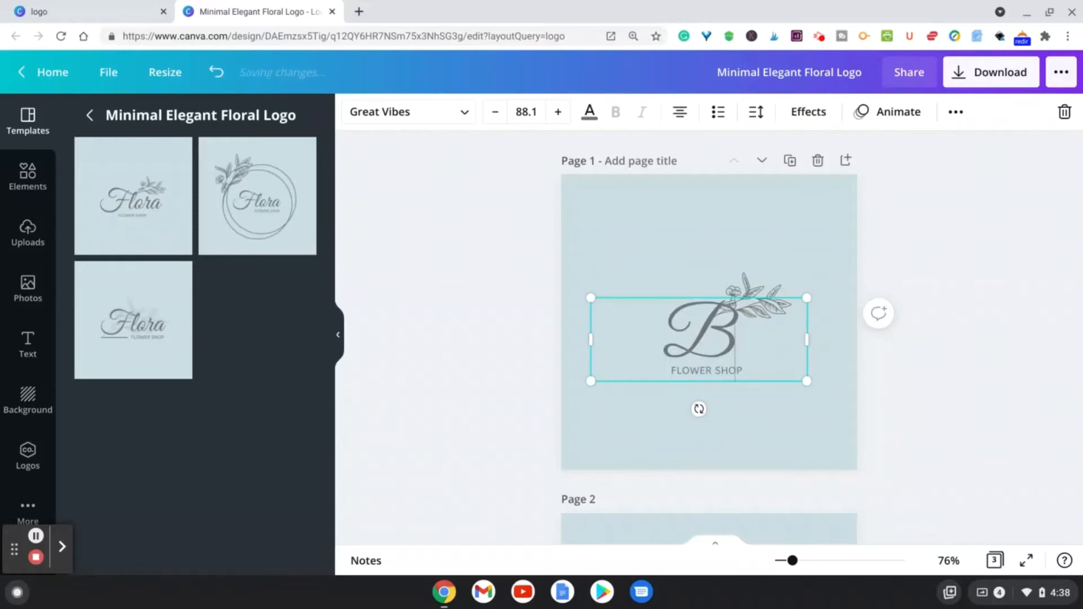
type("asics")
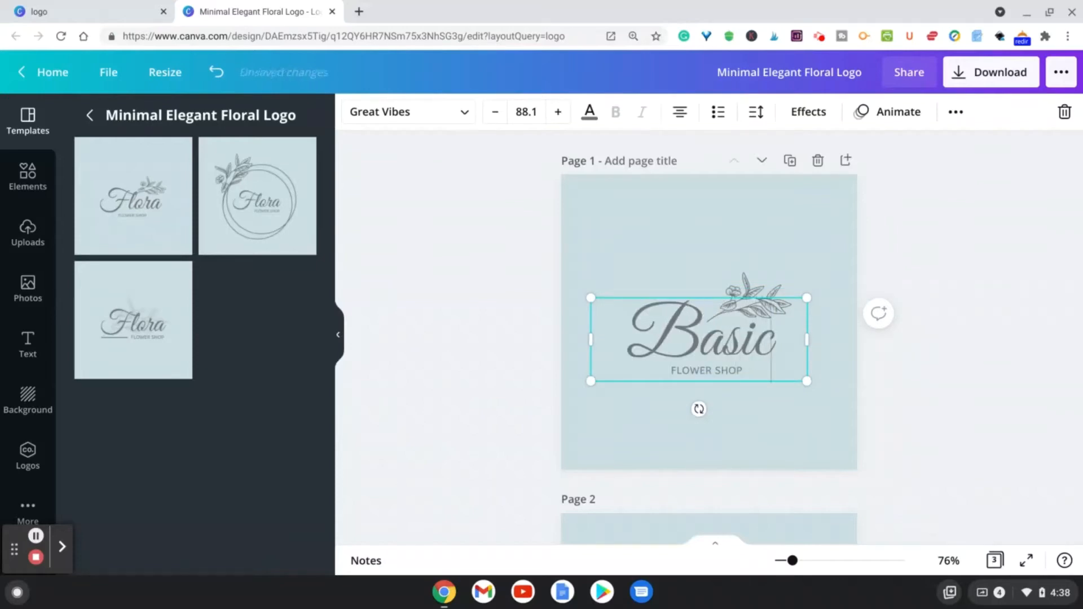
left_click(699, 374)
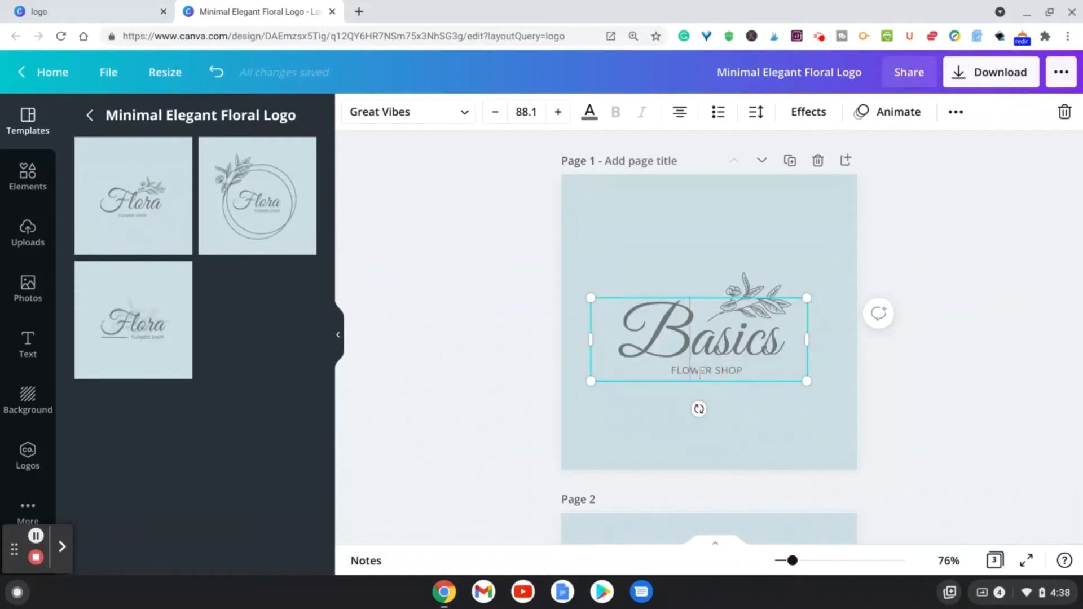
left_click(759, 397)
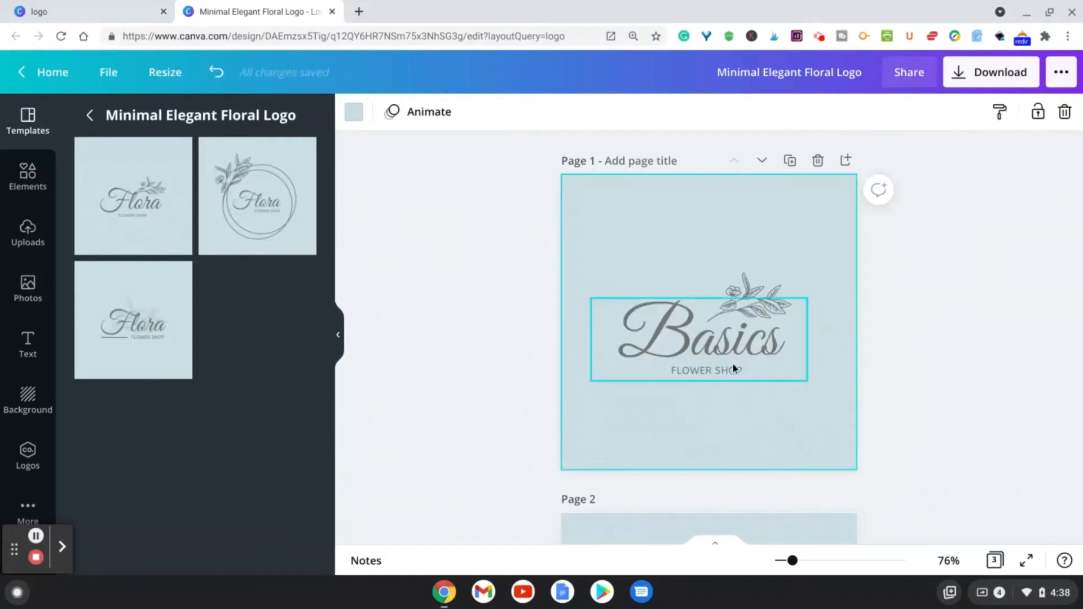
Replace the "FLOWER SHOP" tagline under the main text with "BY" and the owner's first name in capitals.
left_click(734, 370)
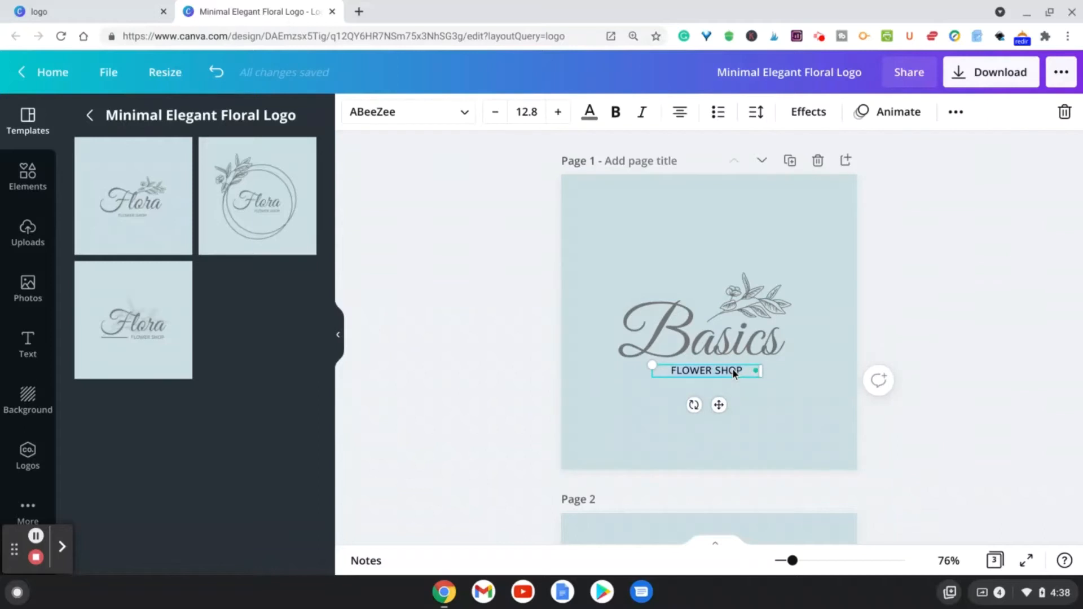
type("BY")
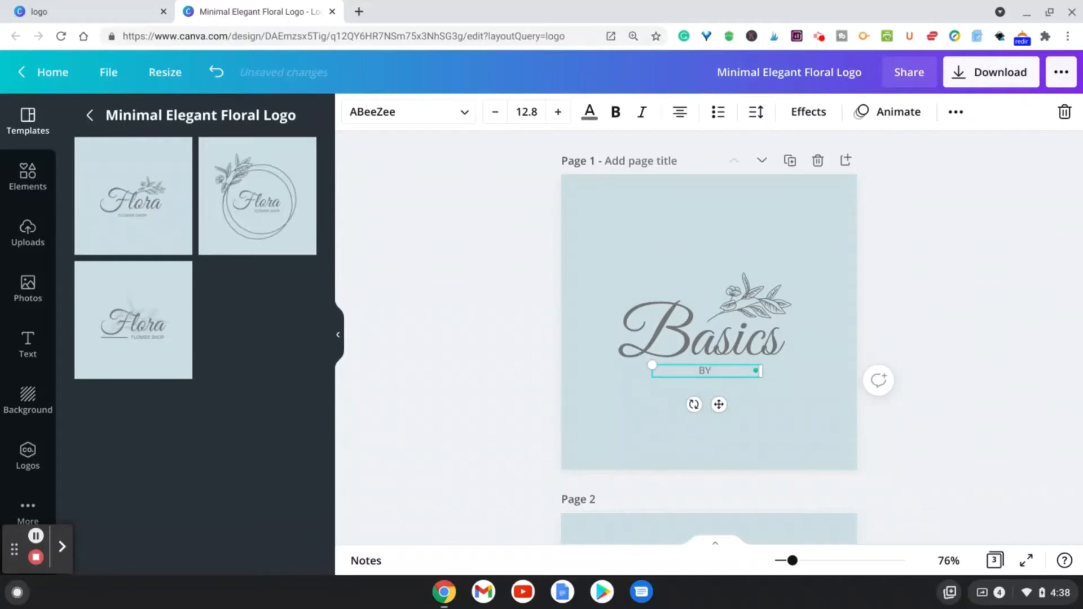
type(" BECCA")
left_click(653, 196)
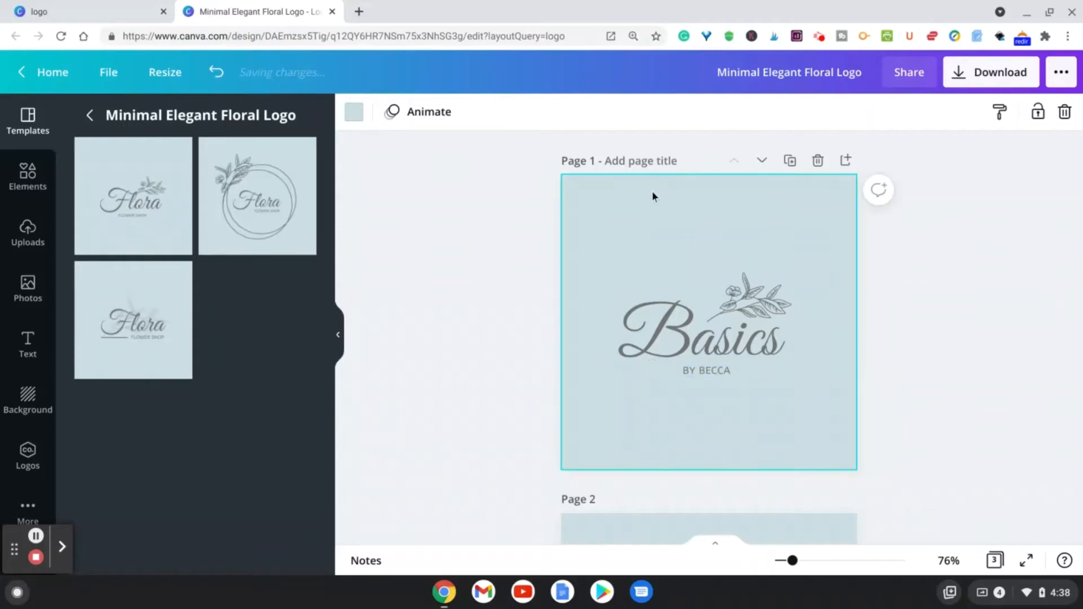
Set page 1's background to the light gray of the Bolted Business palette by searching colors for "gray", and return to the full template list.
left_click(361, 120)
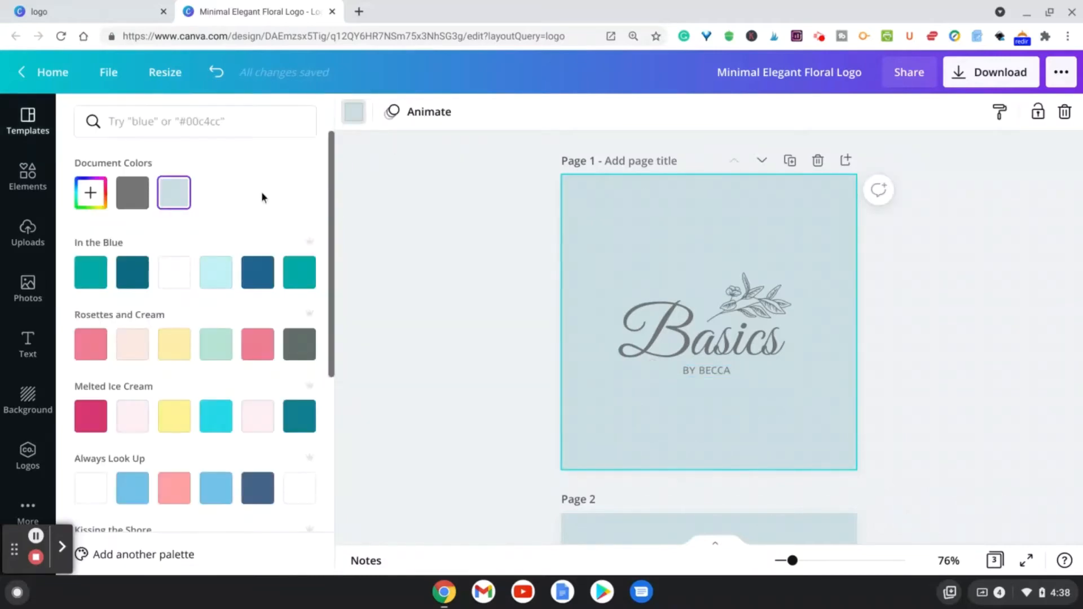
left_click(132, 192)
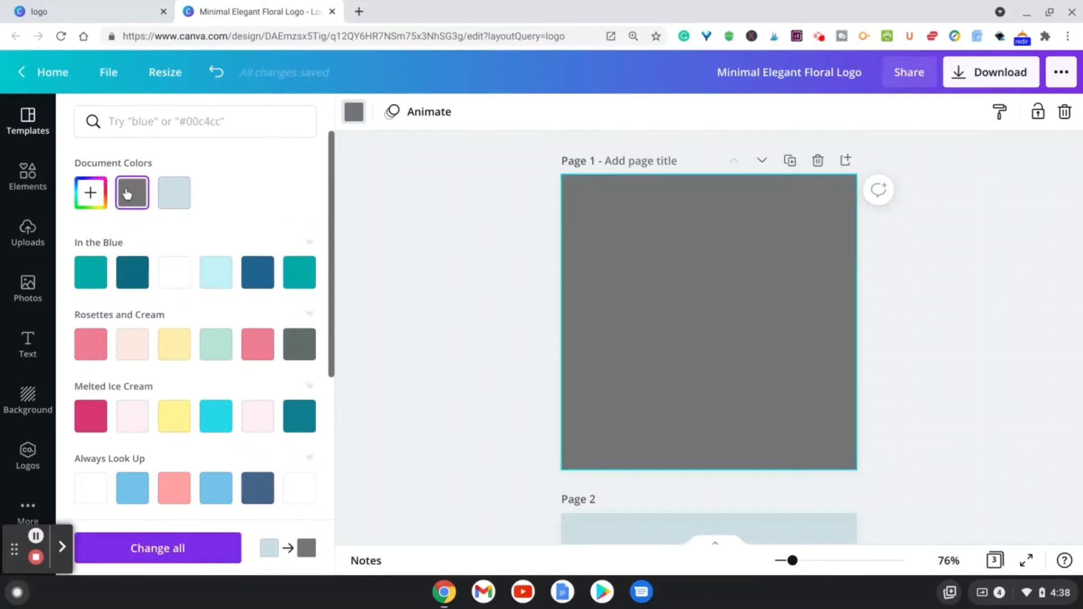
left_click(171, 205)
left_click(113, 122)
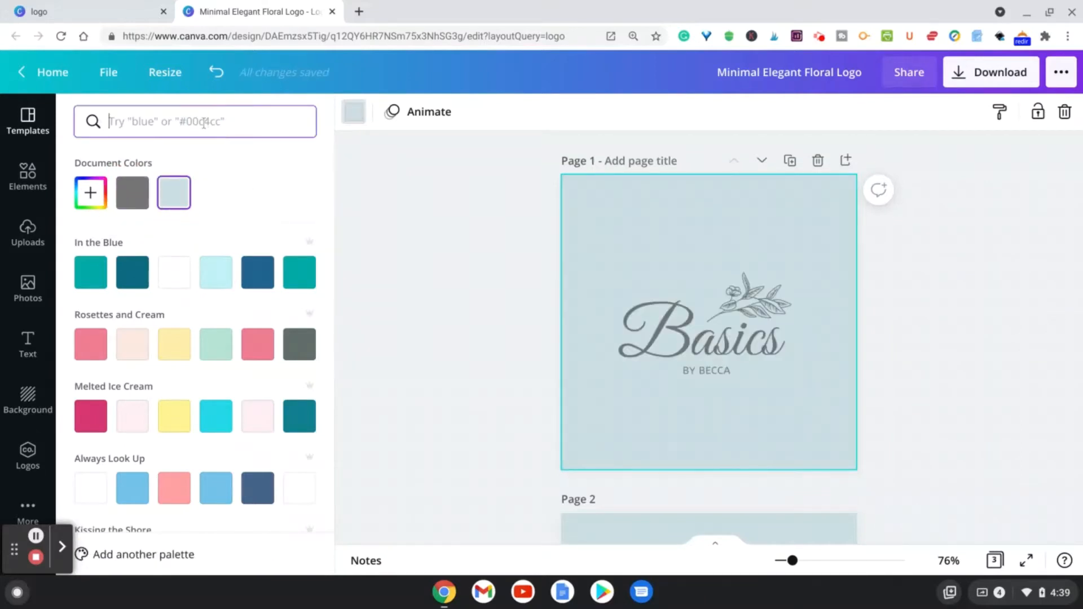
type("gray")
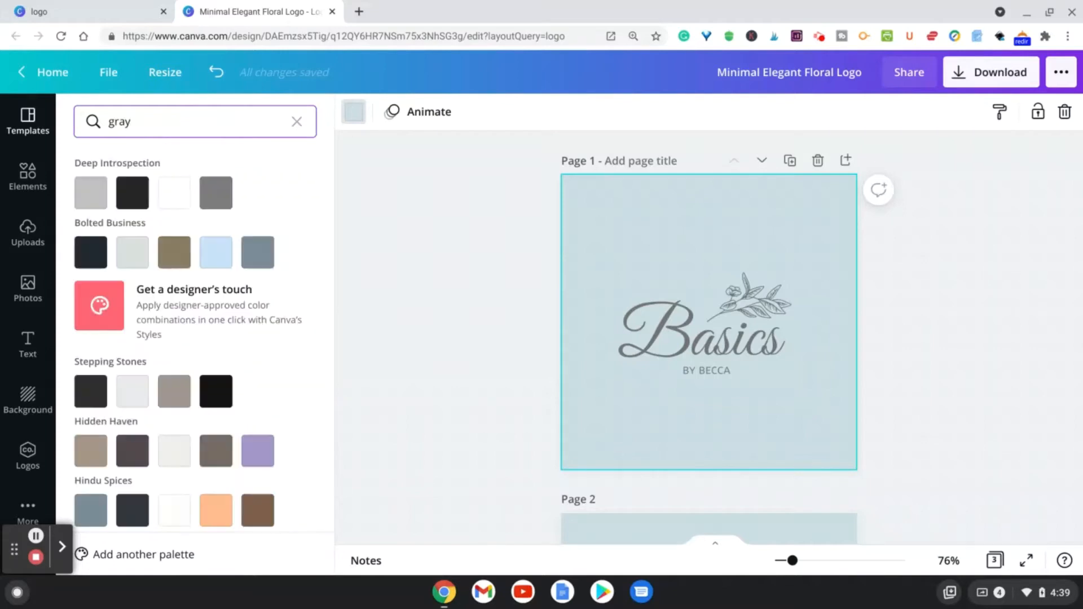
left_click(130, 254)
left_click(422, 311)
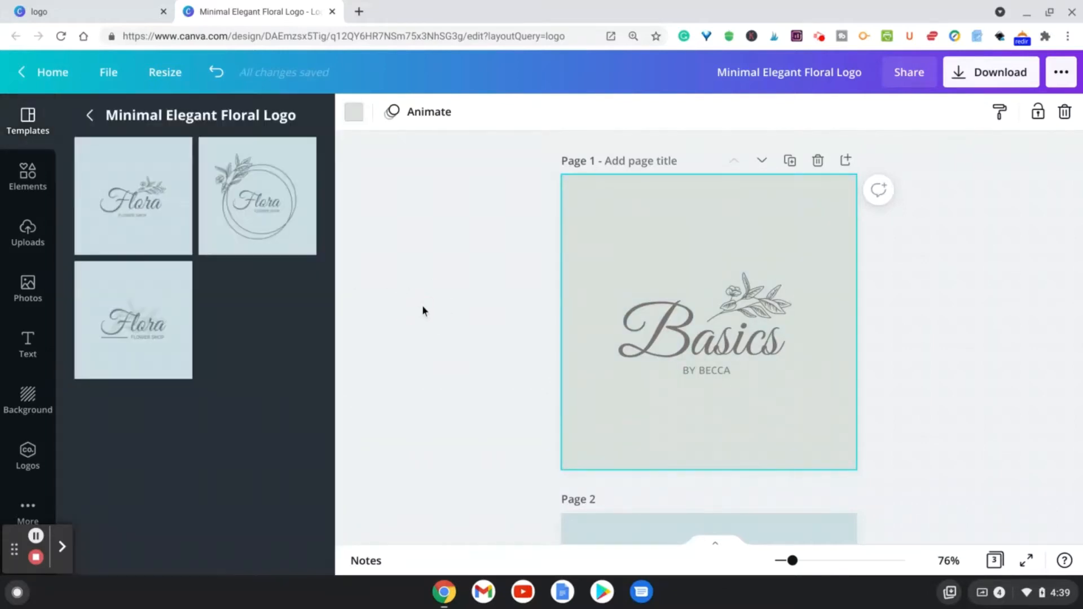
left_click(93, 115)
left_click(467, 340)
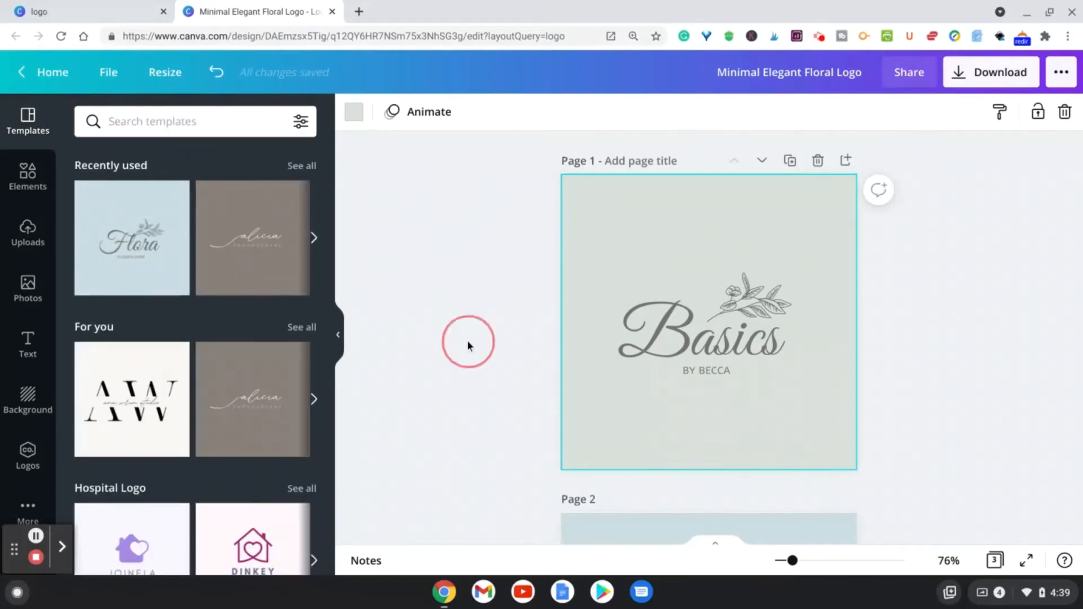
Delete the leafy flower branch above the "Basics" text on page 1.
left_click(752, 290)
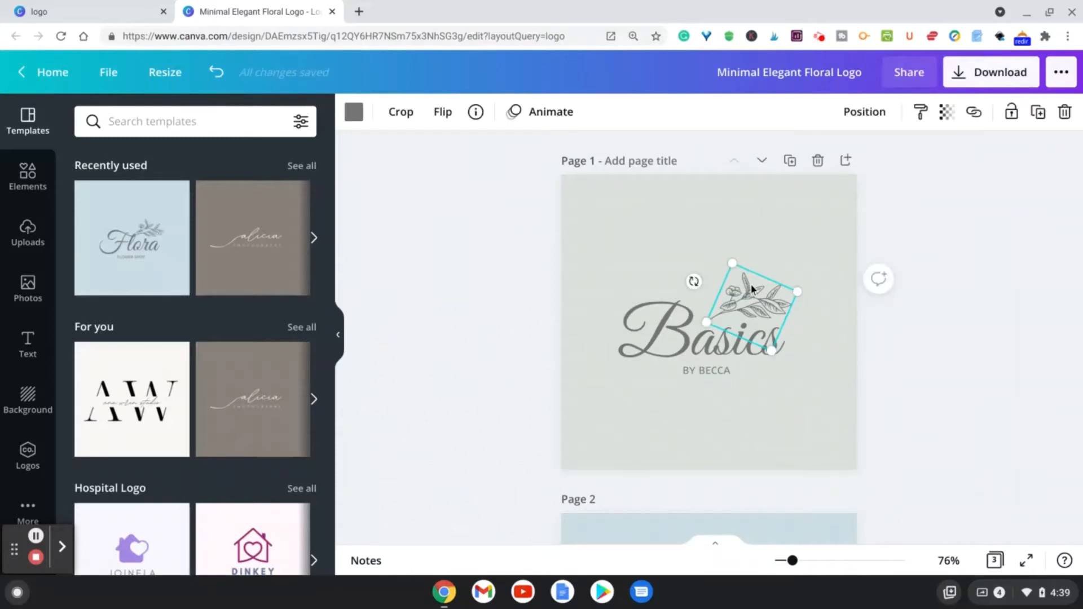
key("Delete")
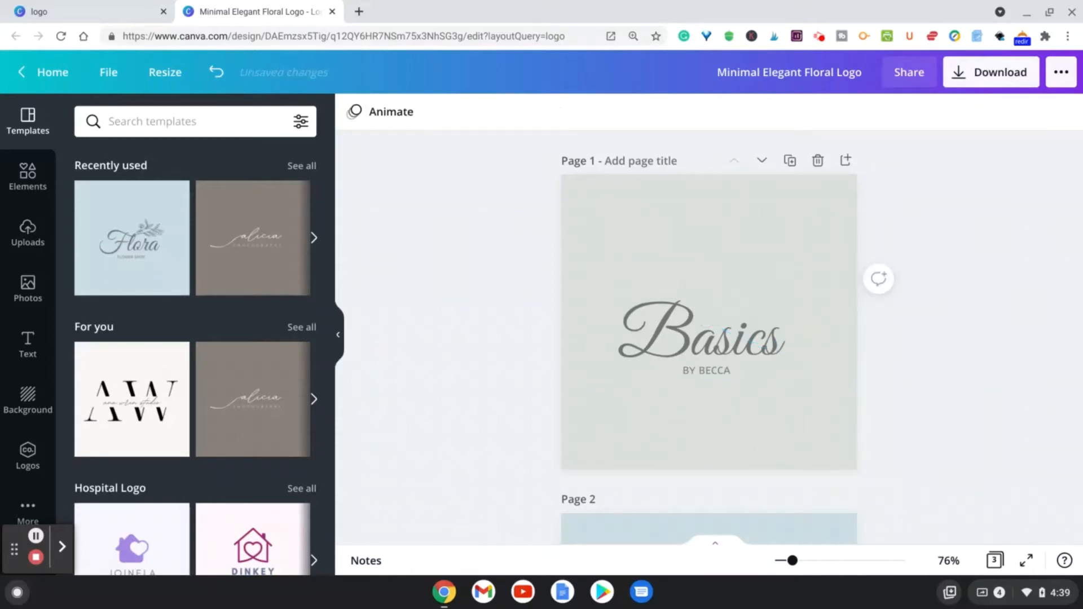
Add the free line-art flower stem from the Flowers graphics, scale it down and place it above the end of "Basics".
left_click(41, 175)
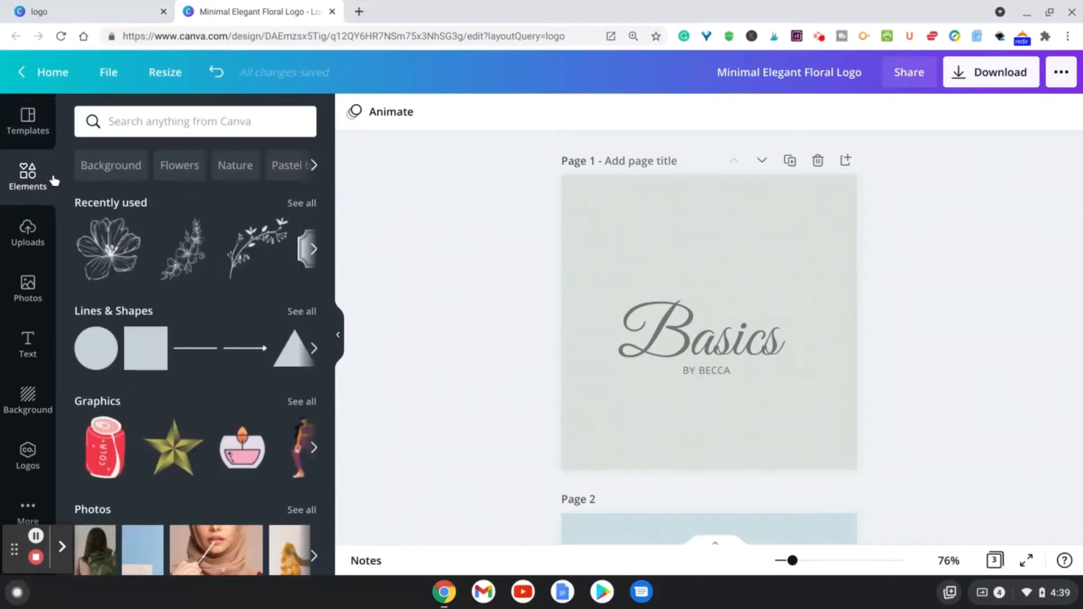
left_click(185, 167)
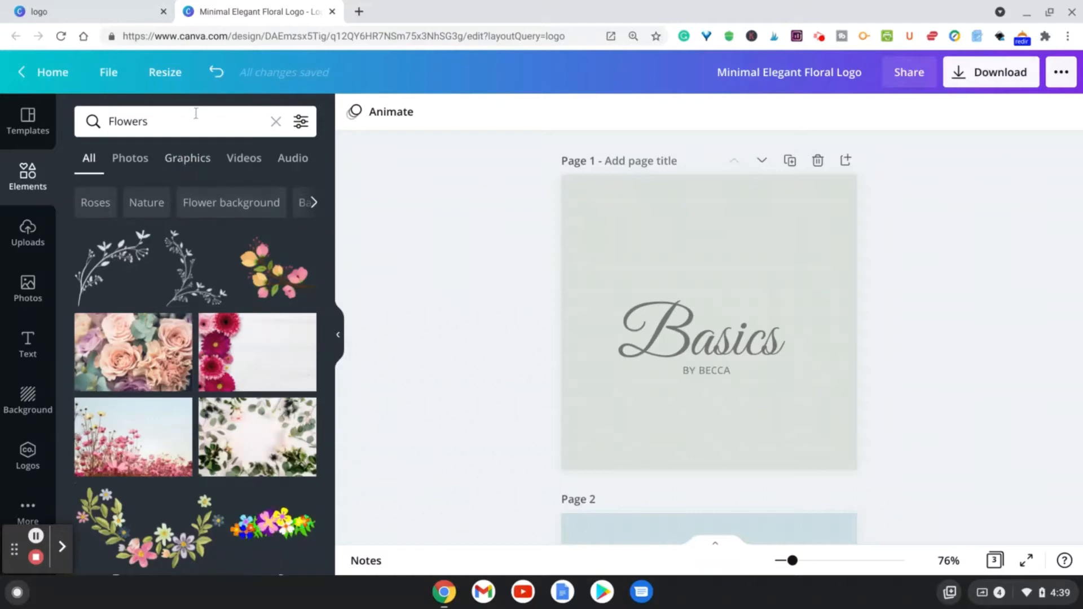
left_click(193, 158)
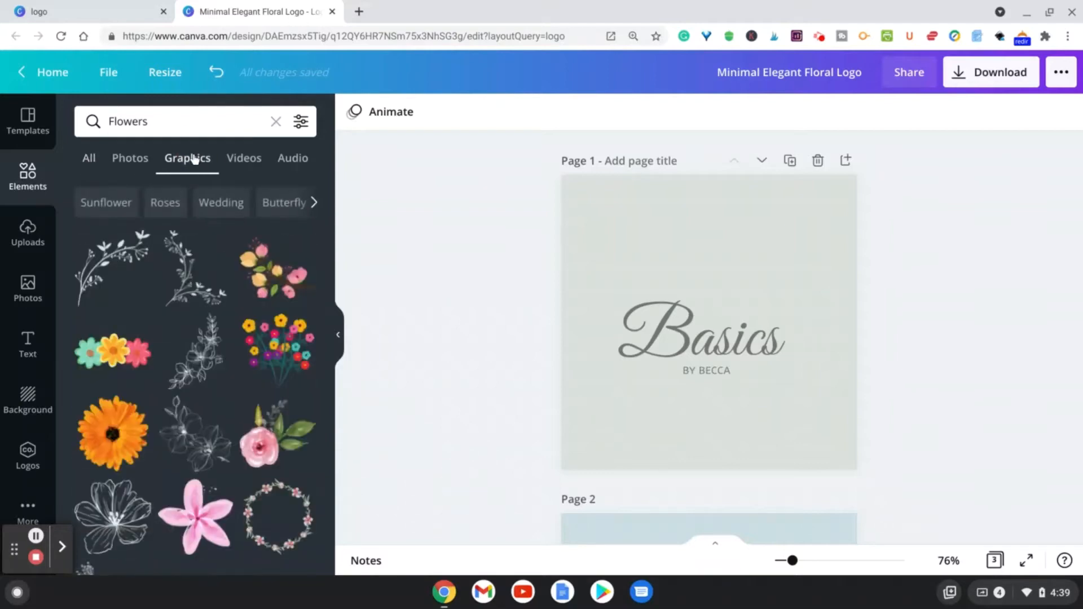
scroll(332, 217, "down", 2)
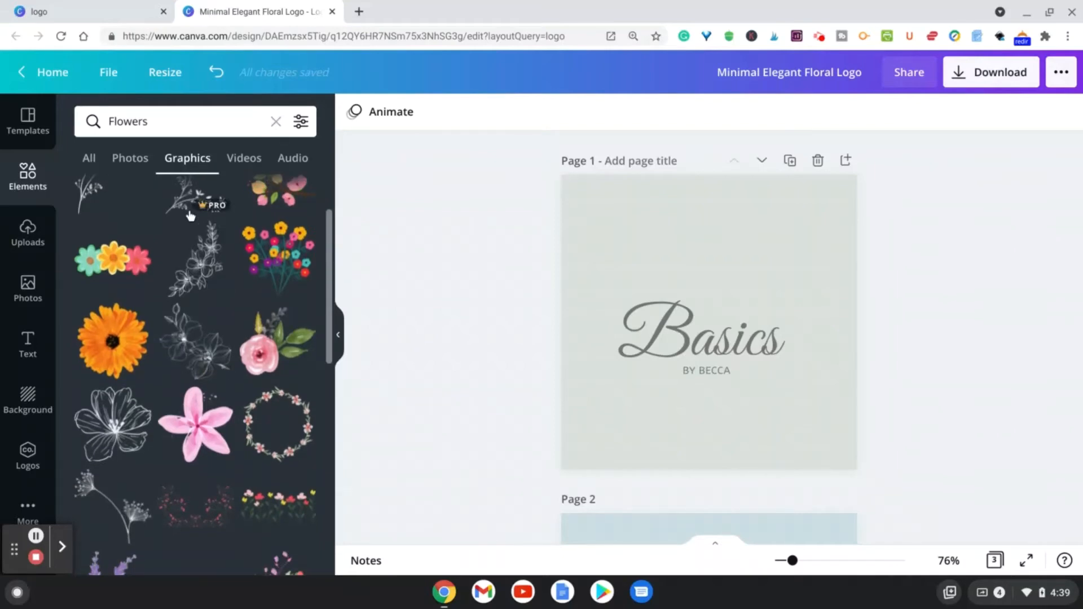
left_click(201, 258)
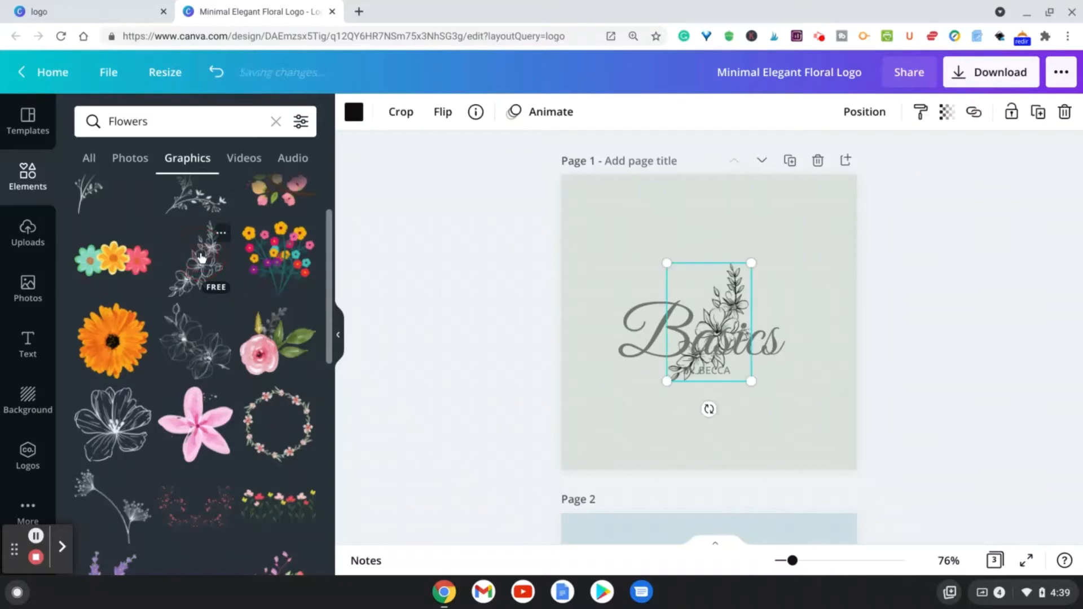
mouse_move(706, 283)
left_mouse_down()
mouse_move(761, 198)
mouse_move(754, 225)
mouse_move(800, 208)
mouse_move(776, 244)
left_mouse_up()
left_click(959, 323)
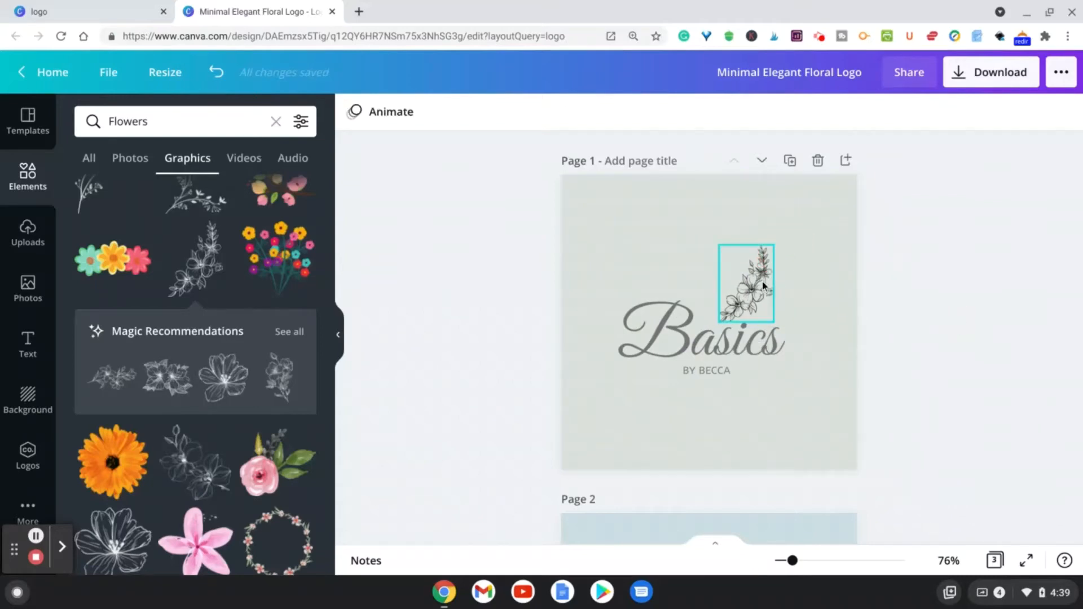
left_click_drag(762, 282, 771, 281)
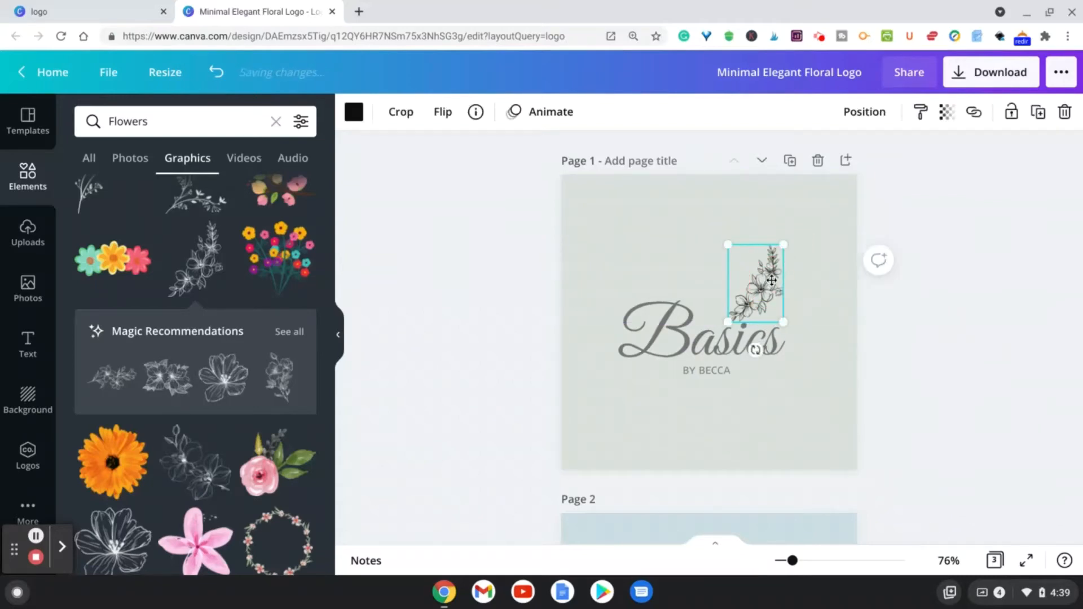
left_click(945, 336)
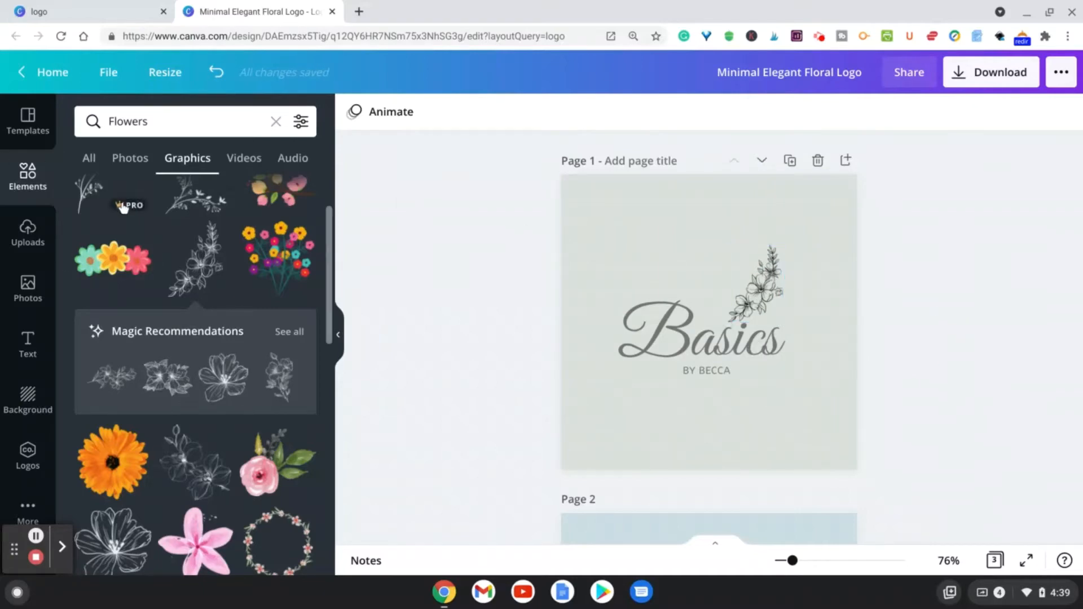
Search the elements for "borders" and place the thin ornamental divider line centered below the tagline.
left_click(111, 119)
type("borders")
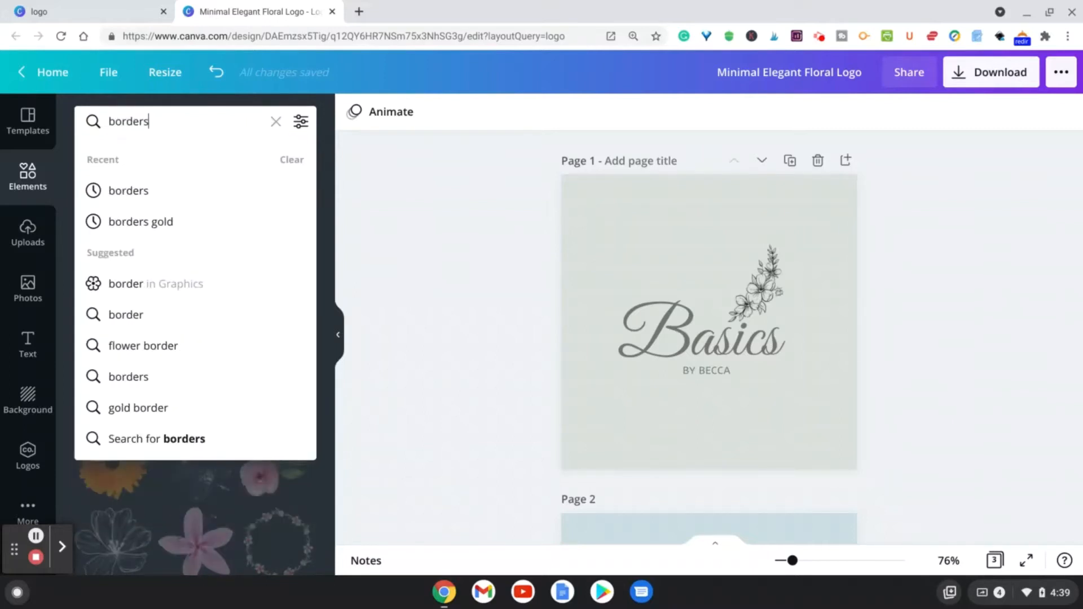
key("Return")
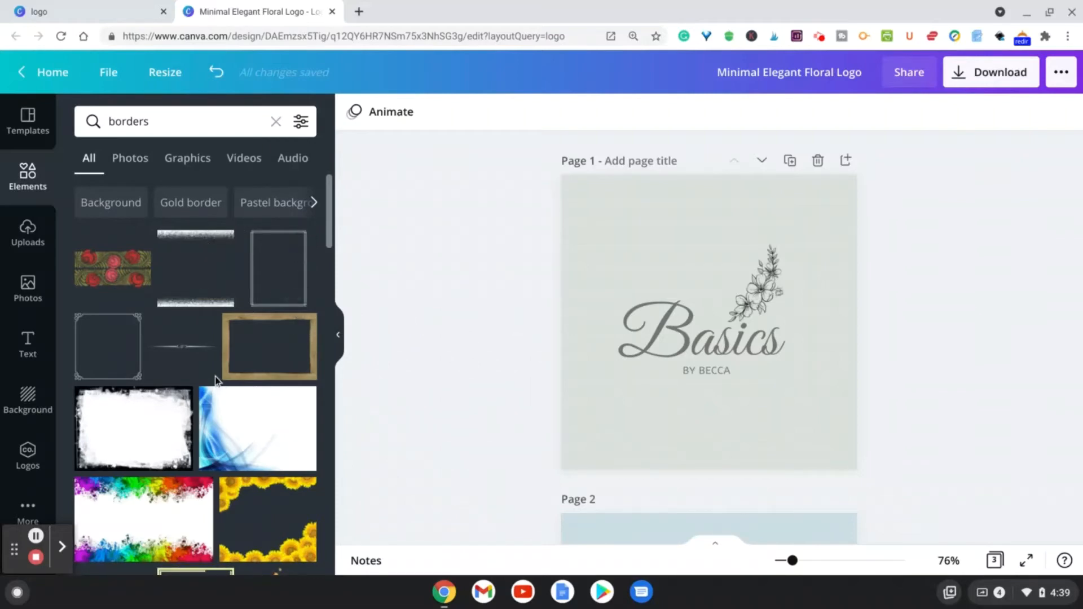
left_click(174, 354)
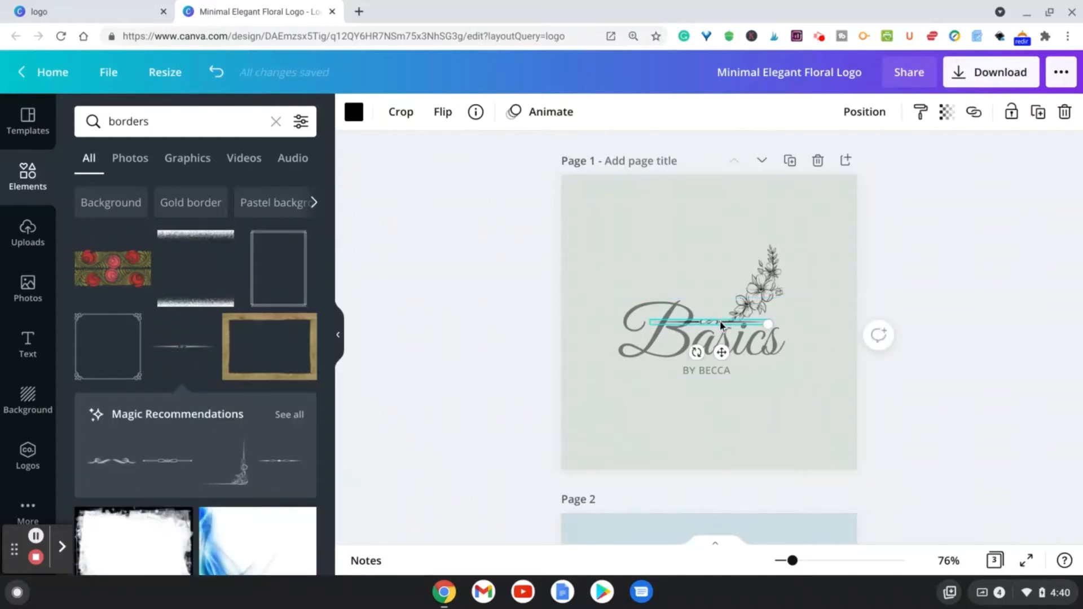
left_click_drag(723, 323, 720, 399)
left_click(965, 394)
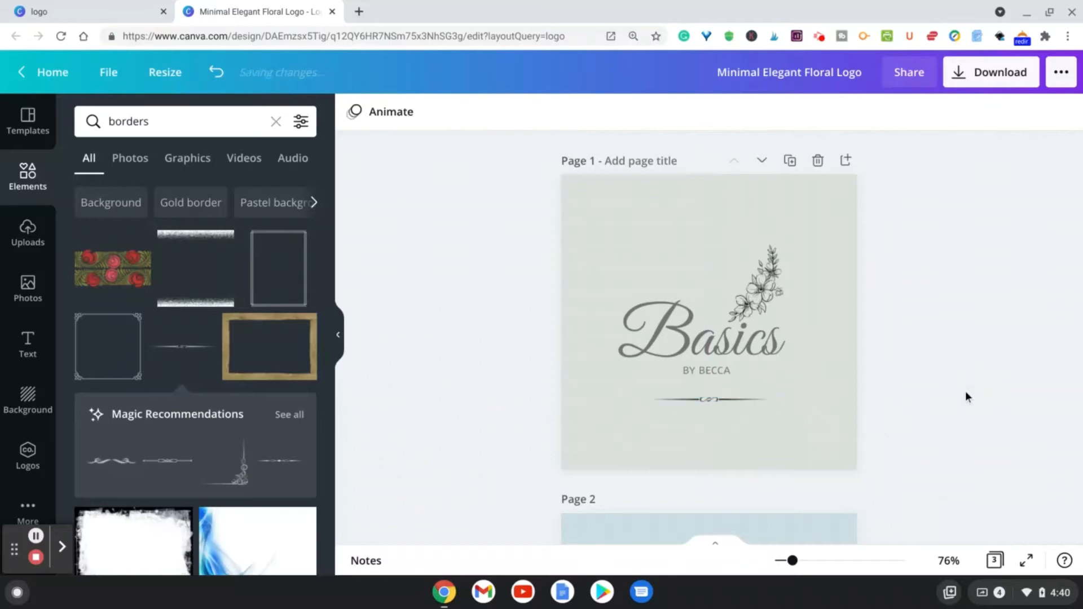
Delete the line-art flower stem and place a second copy of the ornamental divider above "Basics".
left_click(767, 278)
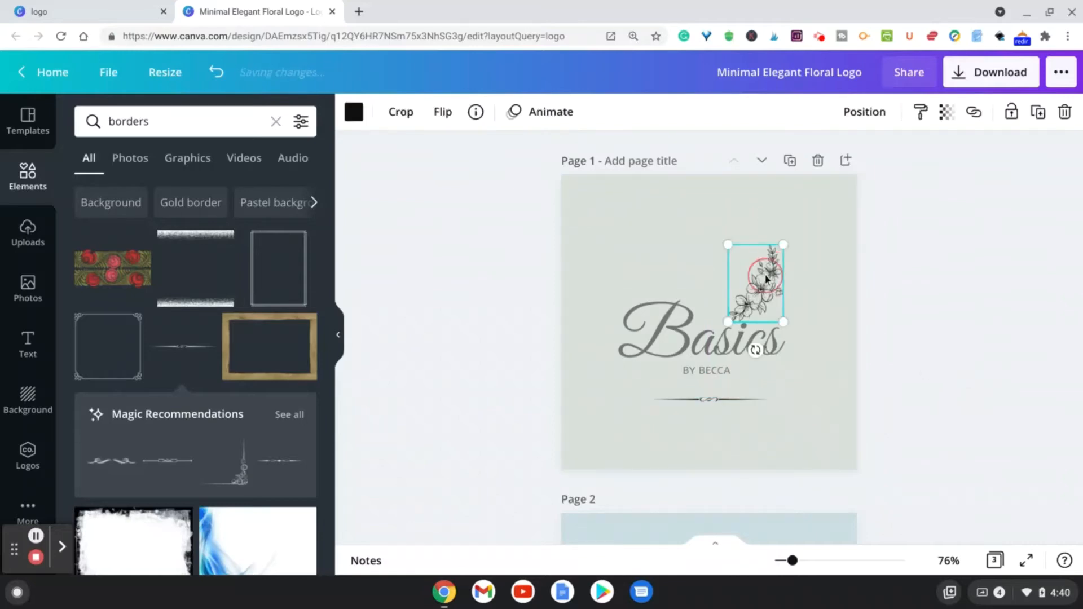
key("Delete")
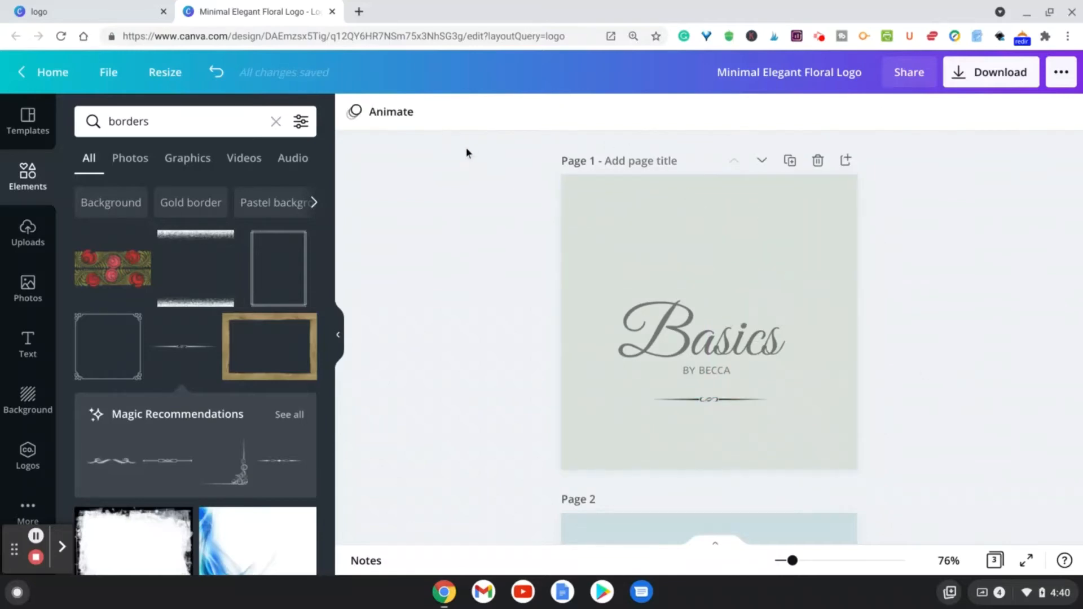
left_click(194, 354)
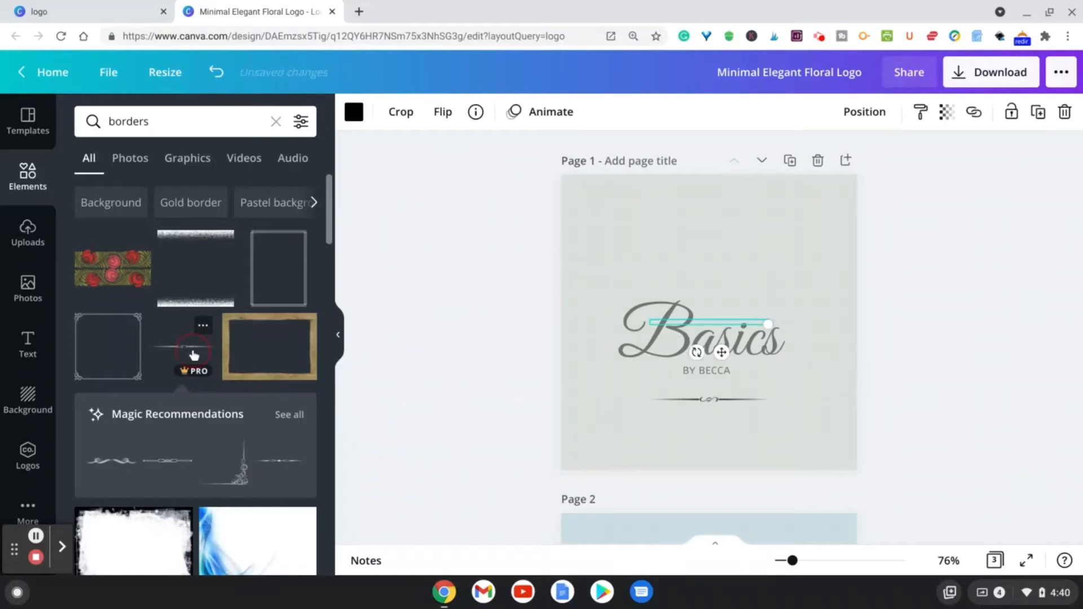
left_click_drag(718, 325, 713, 272)
left_click(972, 401)
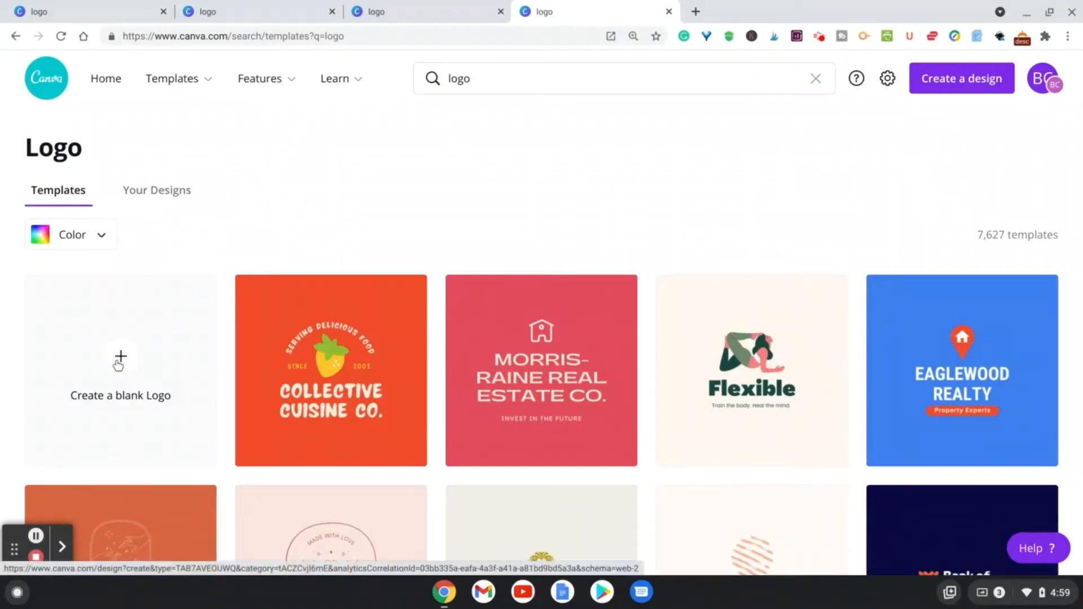
Create a blank logo design and set its background to the light gray of the Bolted Business palette by searching colors for "gray".
left_click(118, 360)
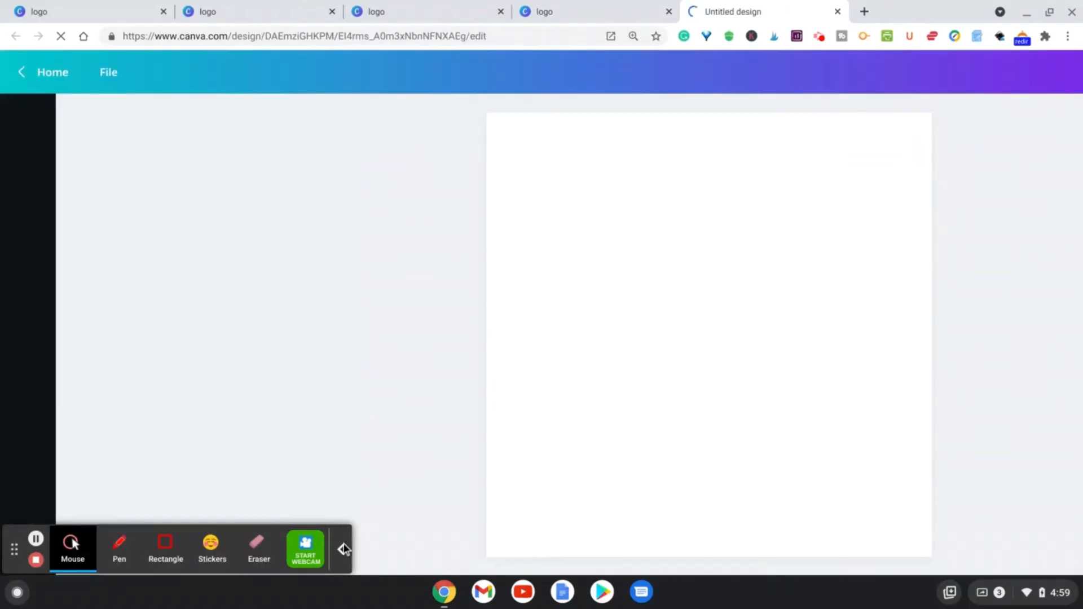
left_click(343, 543)
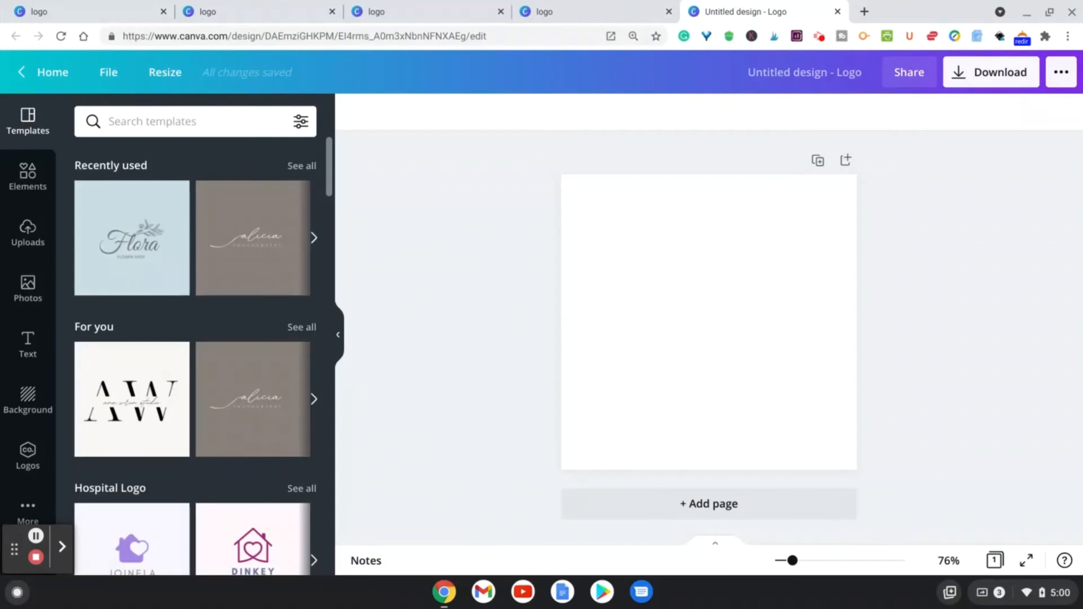
left_click(596, 218)
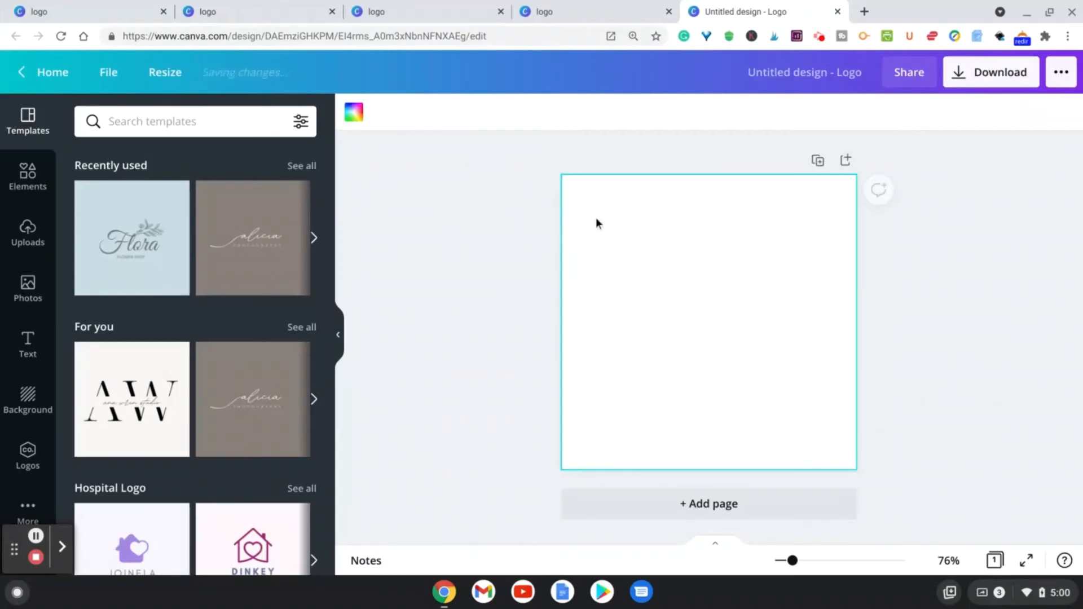
left_click(352, 114)
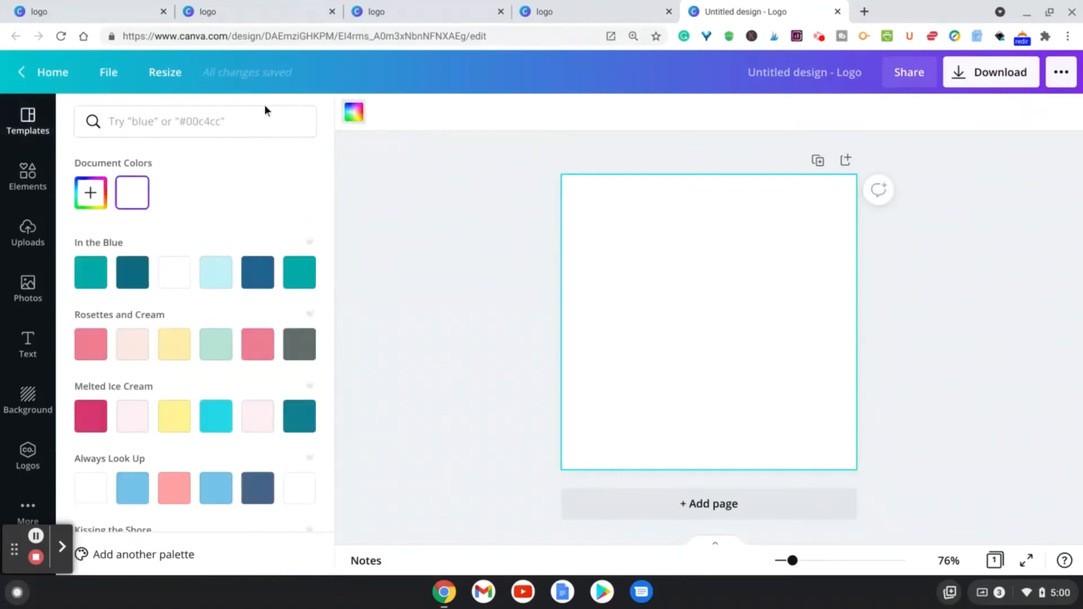
left_click(247, 125)
type("gray")
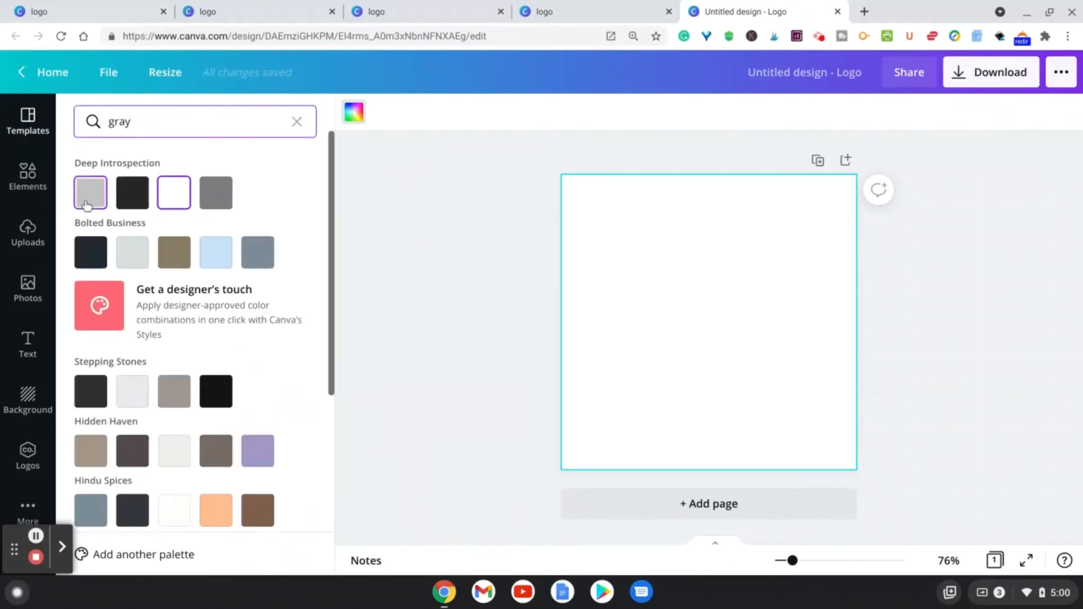
left_click(129, 242)
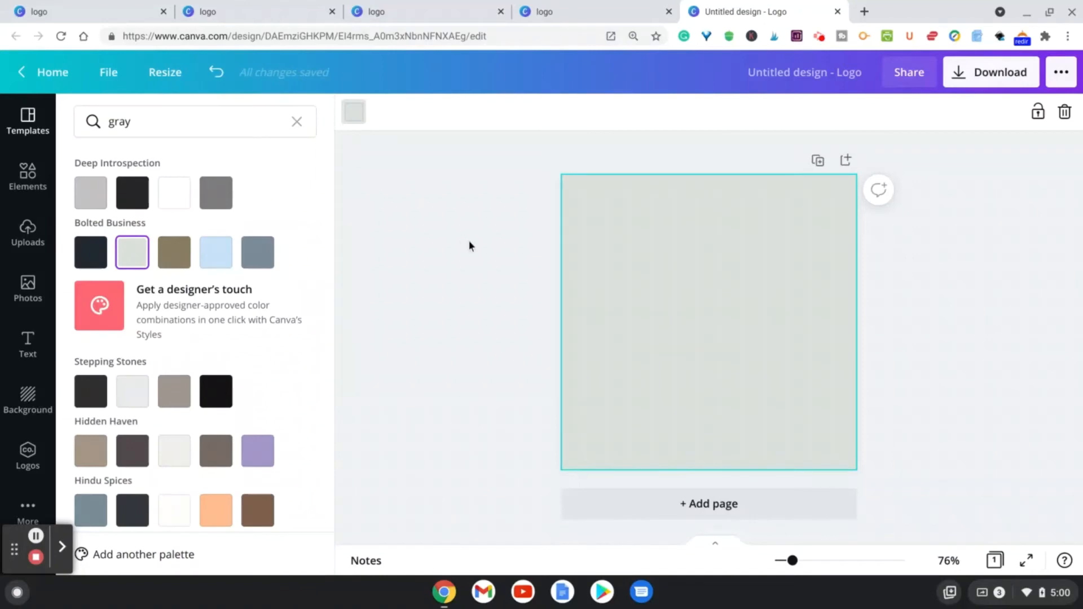
left_click(469, 244)
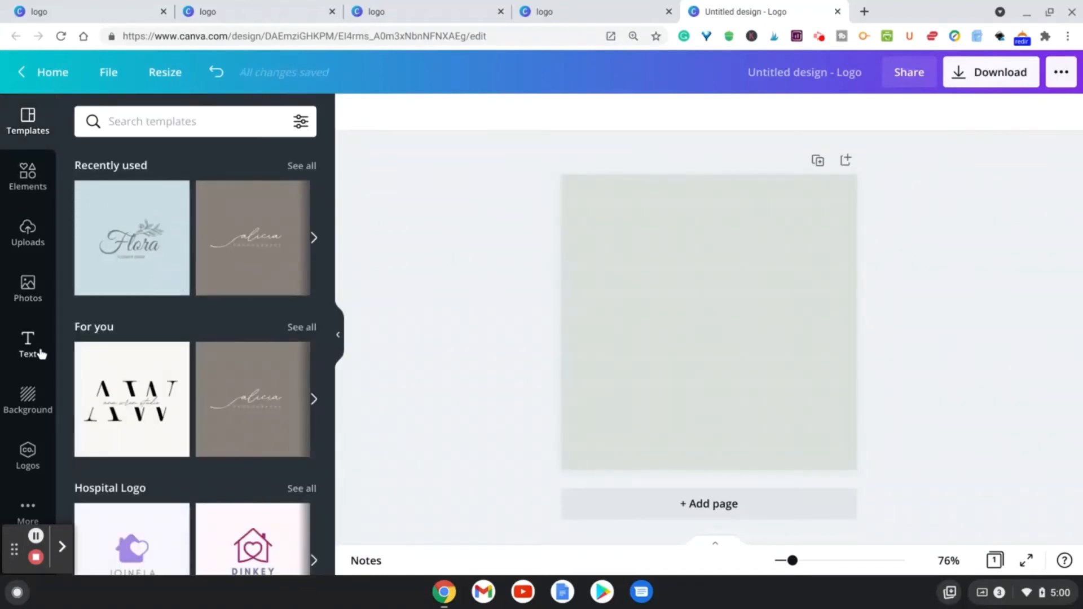
Add a heading to the page reading "Basics By" followed by the owner's first name.
left_click(39, 353)
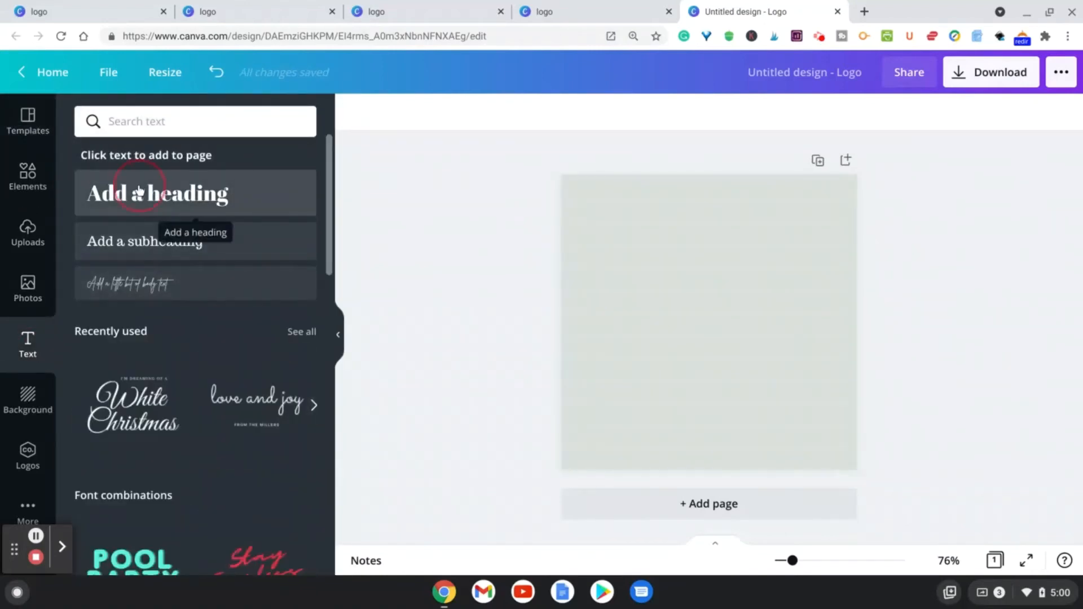
left_click(160, 195)
type("B")
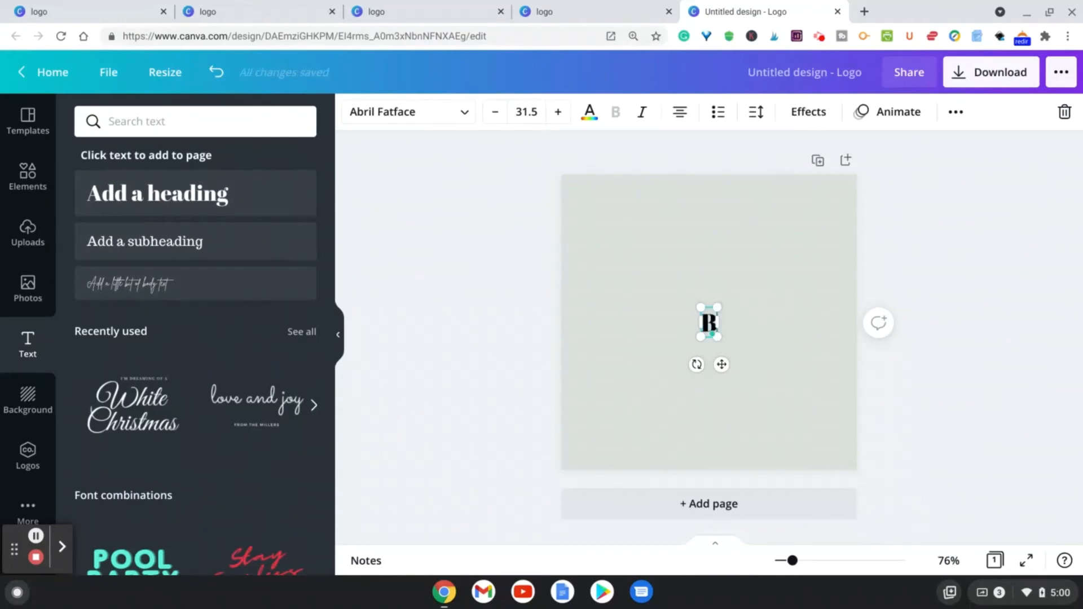
type("asics")
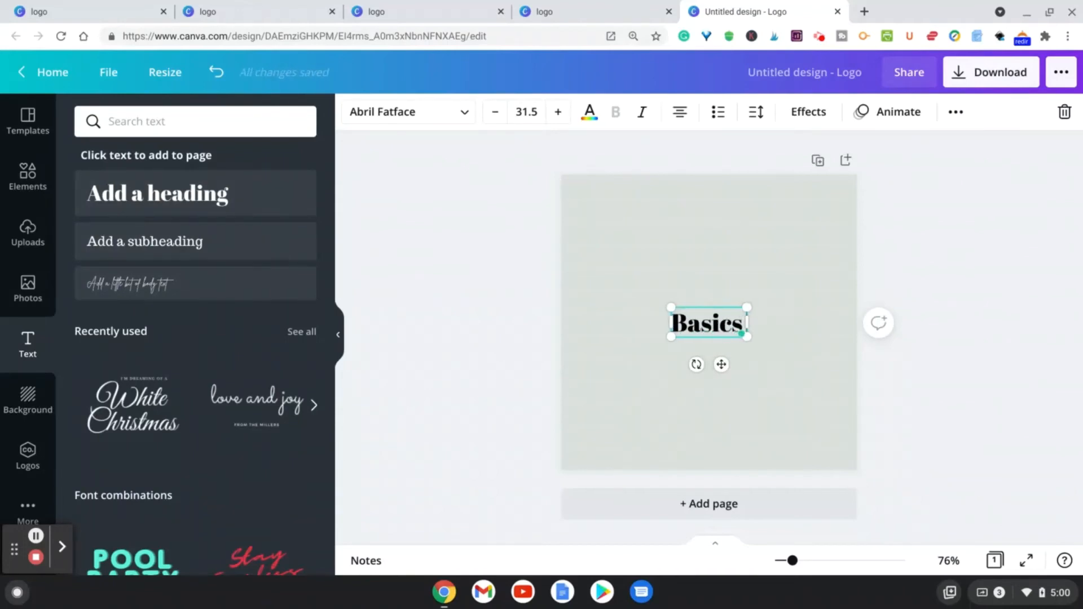
type(" By")
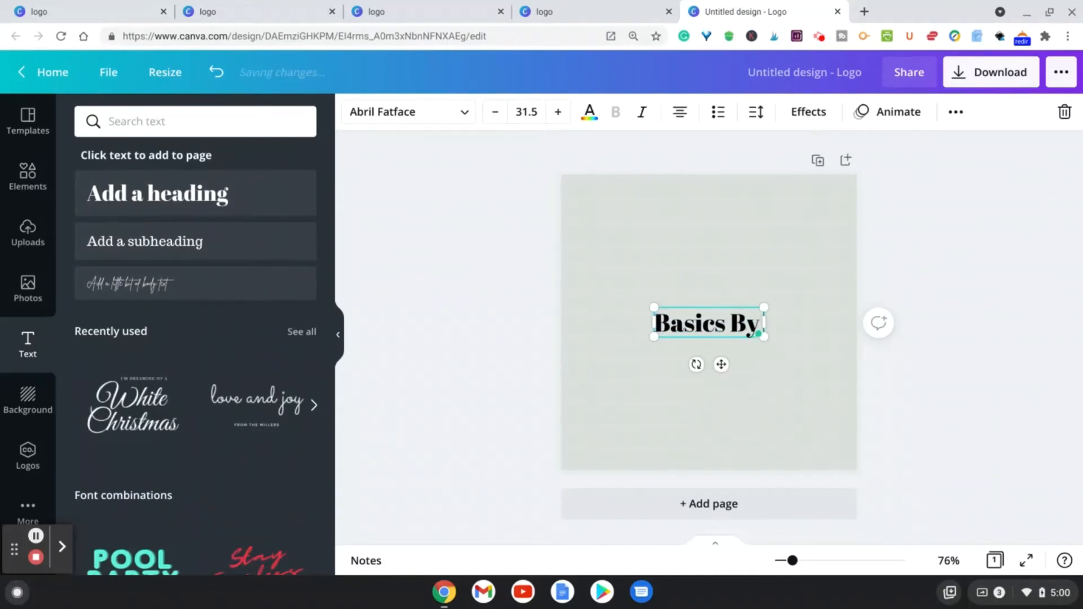
type(" Becca")
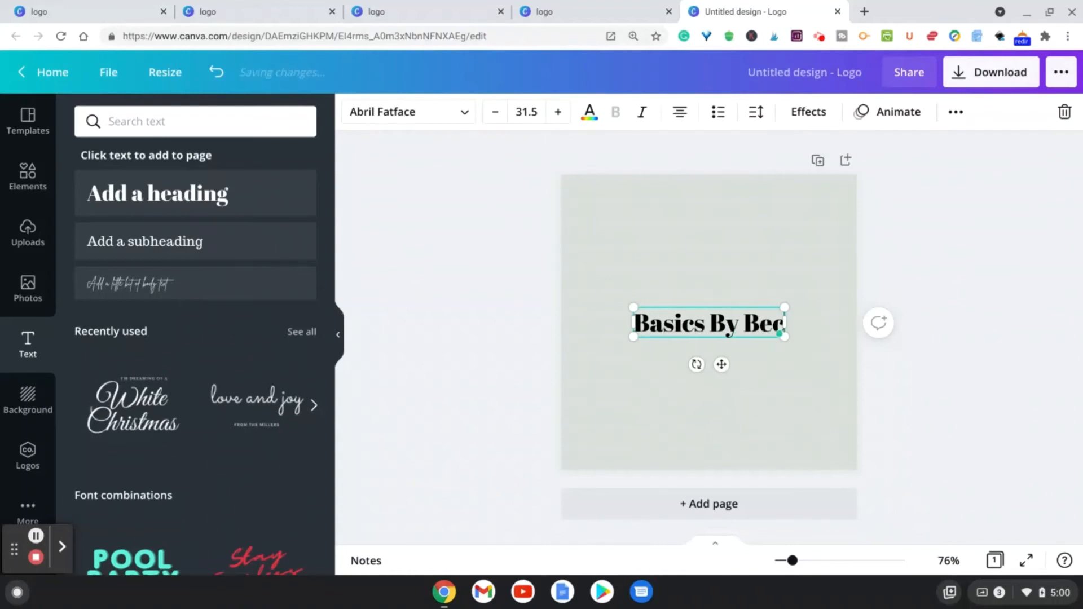
Set the heading's font to Brittany and move the heading up to slightly above the middle of the page.
left_click(409, 112)
left_click(129, 237)
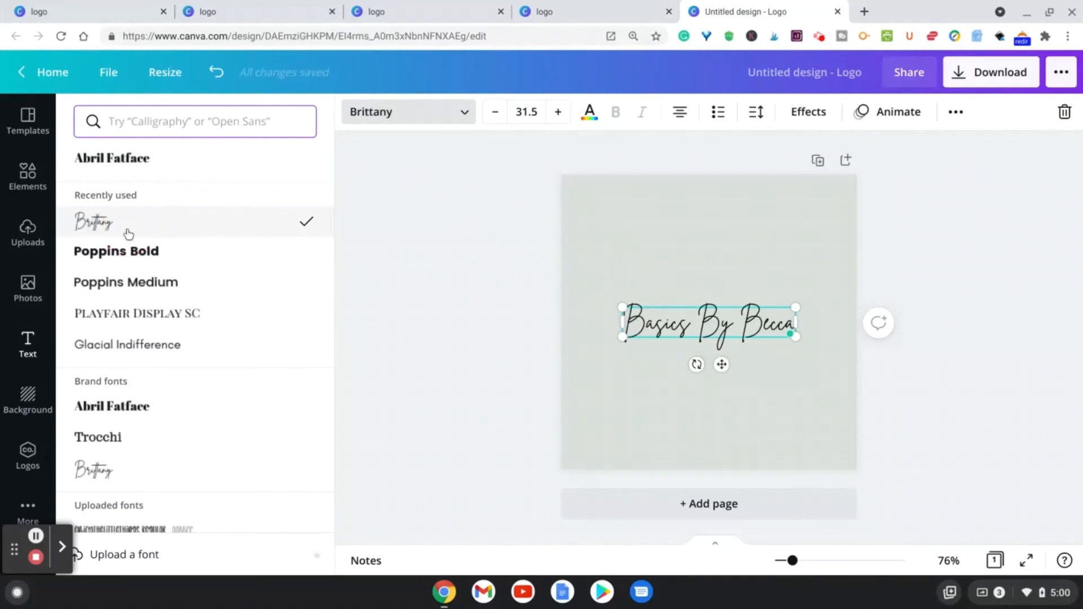
left_click(899, 265)
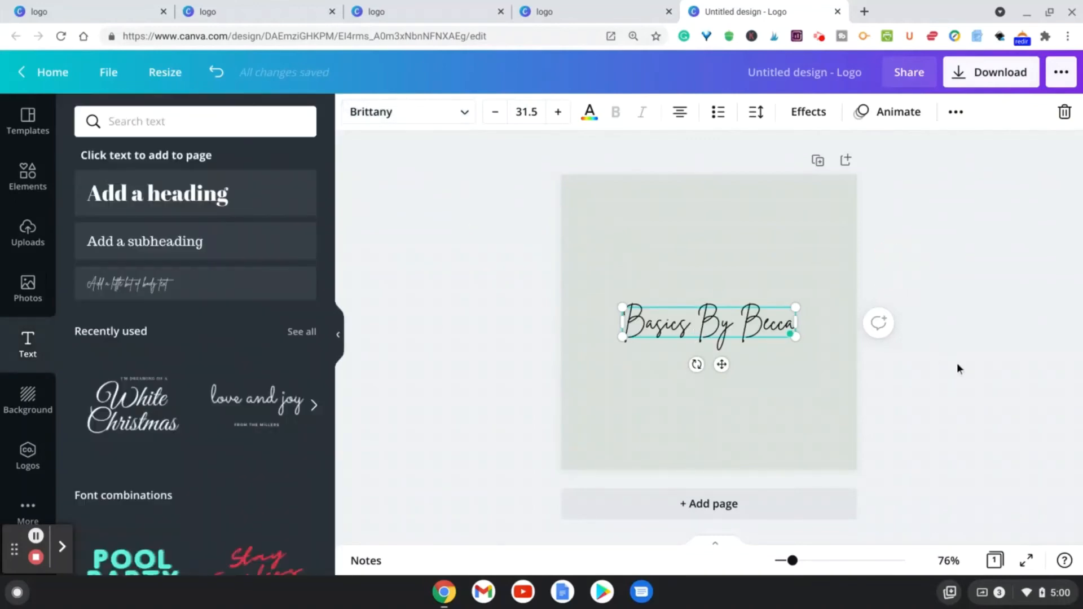
left_click(963, 371)
left_click_drag(712, 320, 712, 288)
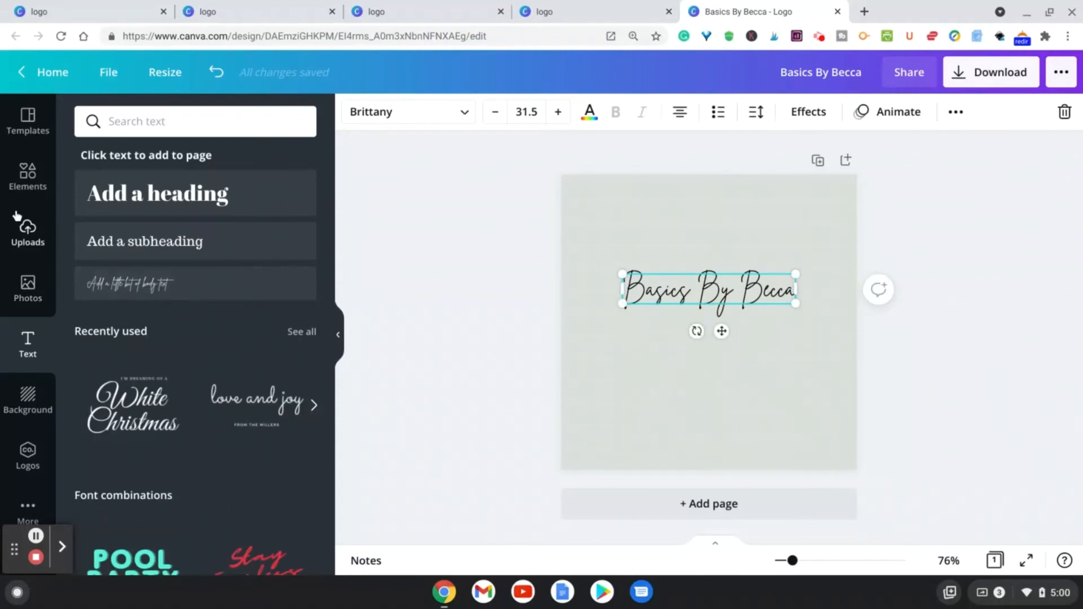
Add the uploaded white magnolia image to the page and shrink it to about half size, just below the heading.
left_click(30, 243)
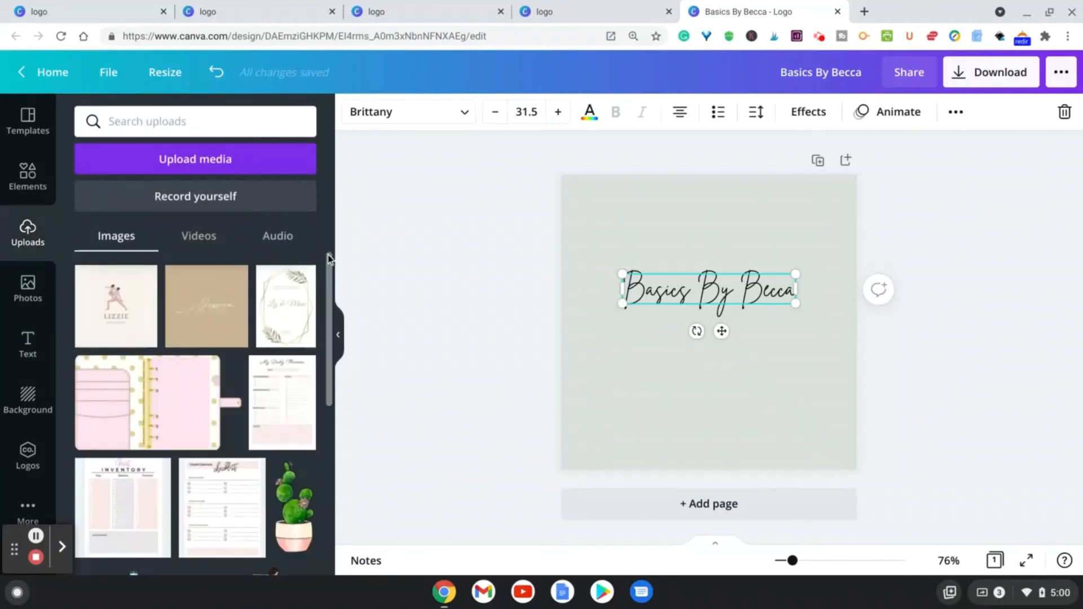
left_click_drag(328, 264, 341, 451)
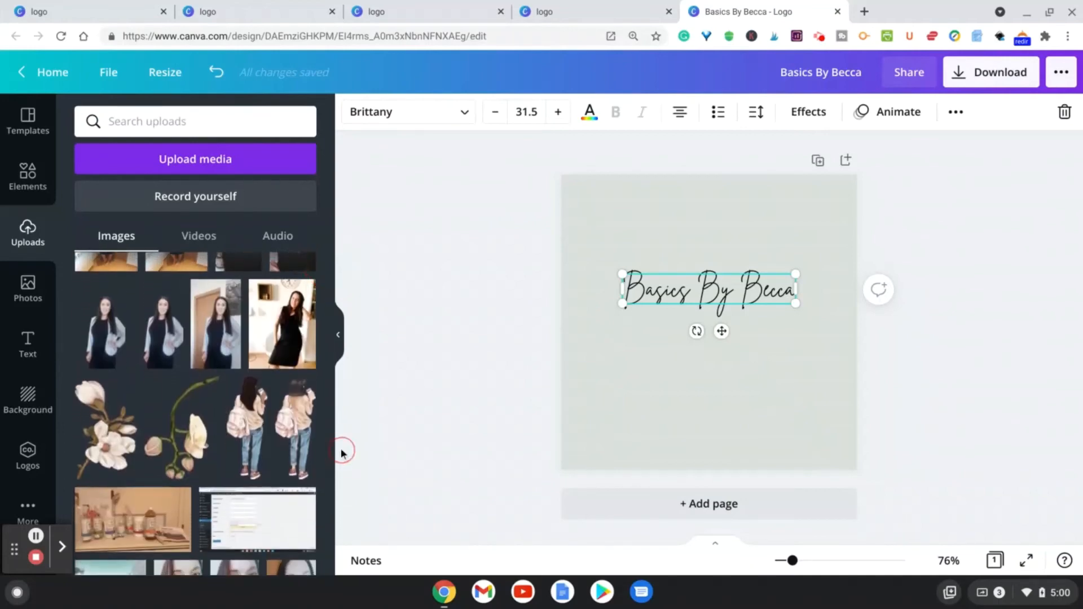
left_click(113, 439)
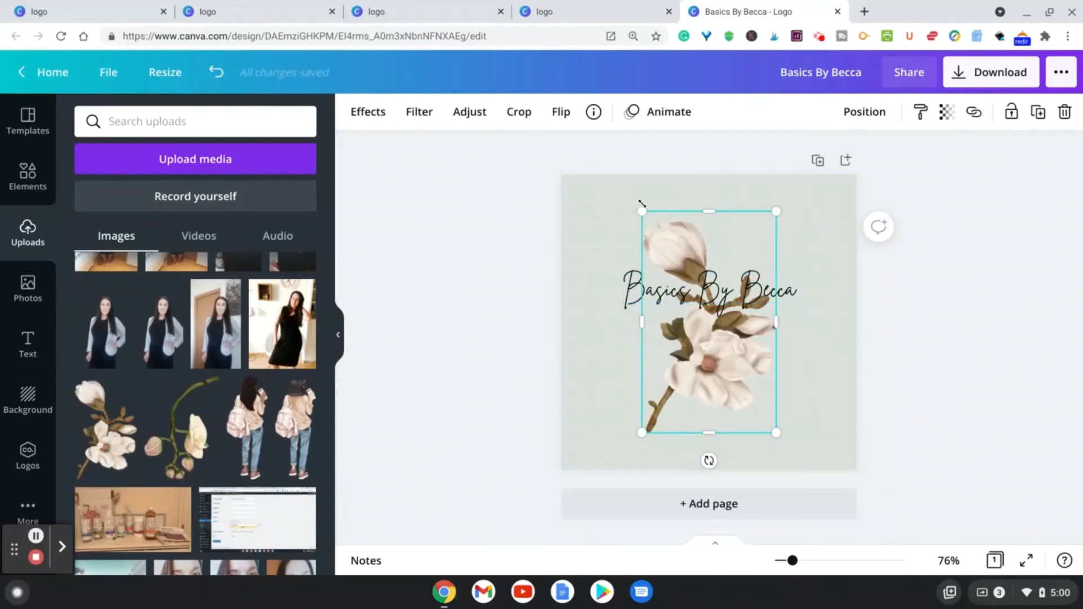
left_click_drag(642, 211, 704, 322)
left_click(984, 434)
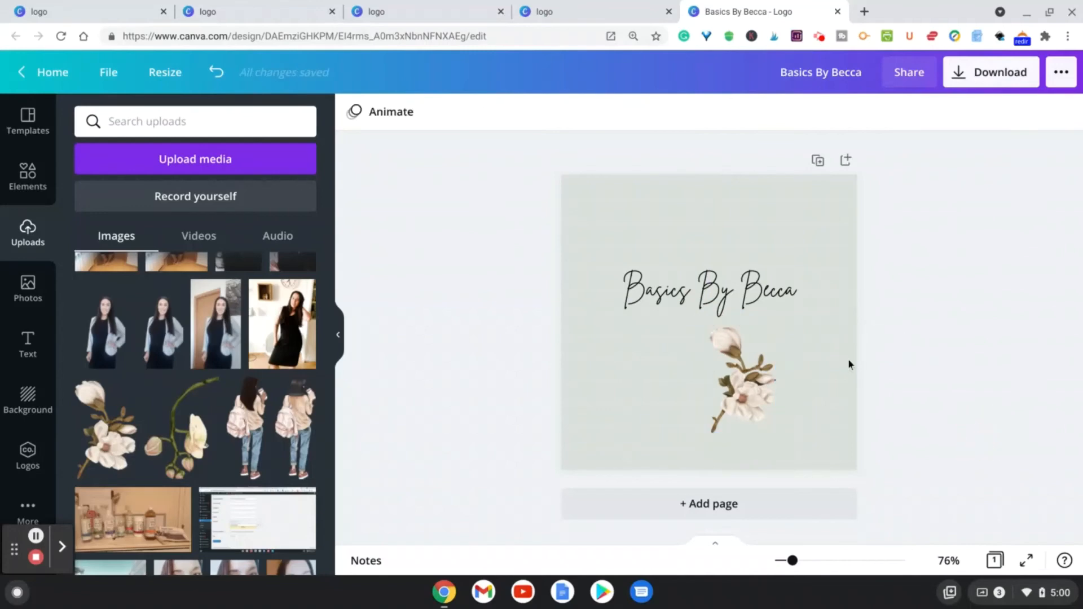
Move the heading down to slightly below the page's middle, and place the magnolia above its last word, slightly smaller.
left_click_drag(749, 359, 779, 225)
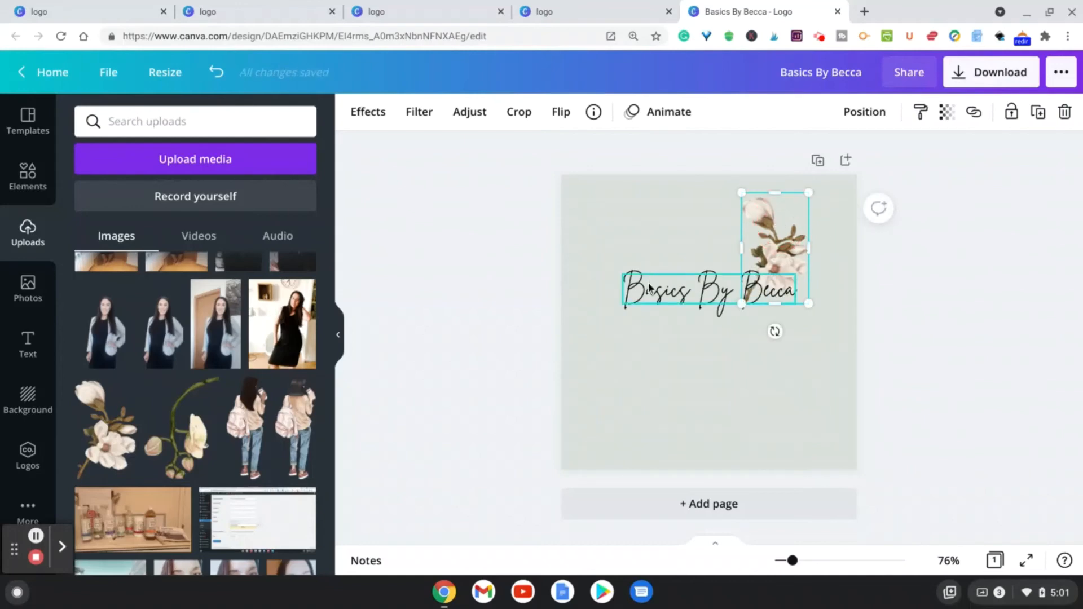
left_click_drag(649, 288, 656, 335)
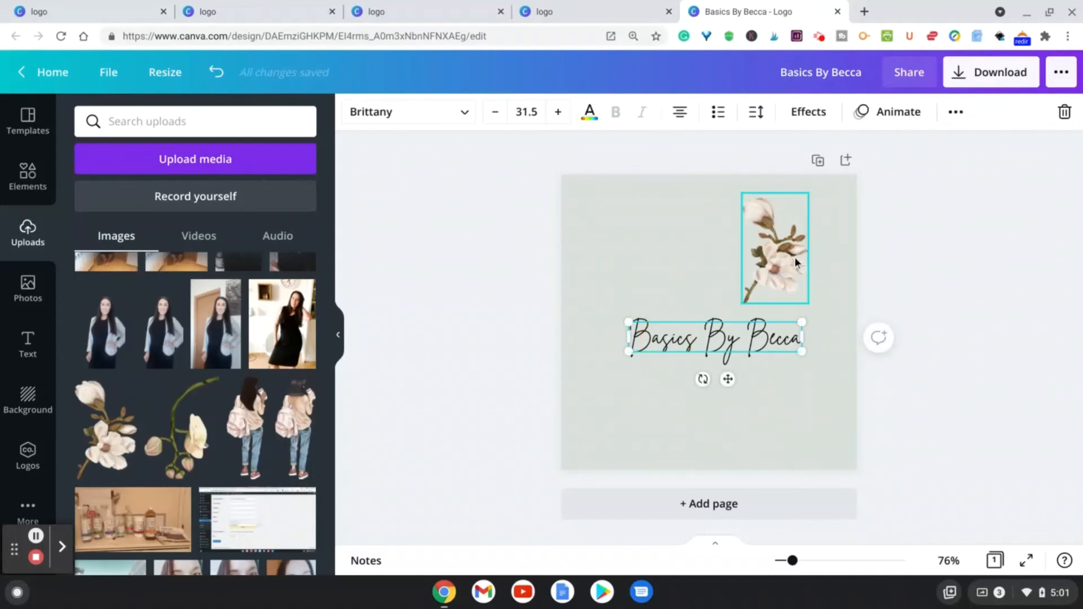
mouse_move(795, 262)
left_mouse_down()
mouse_move(779, 260)
mouse_move(805, 250)
mouse_move(788, 249)
left_mouse_up()
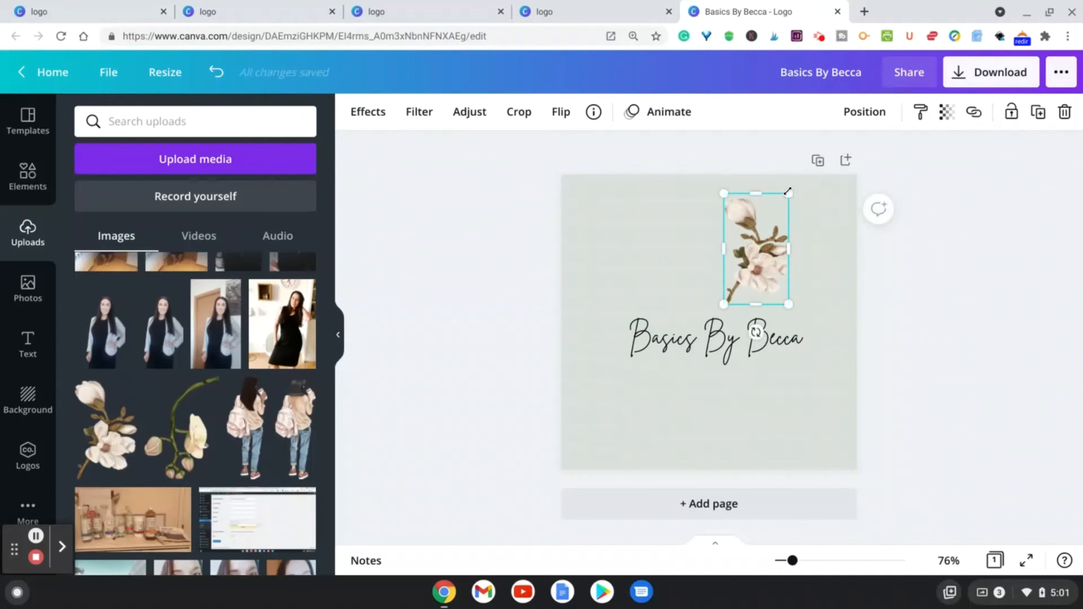
left_click_drag(788, 192, 776, 214)
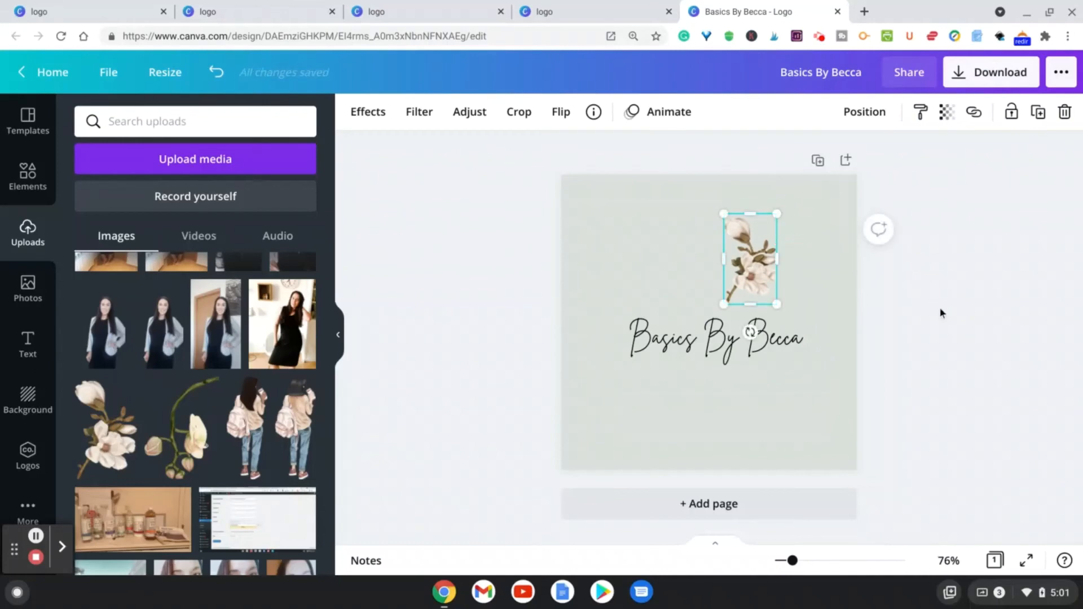
left_click(940, 313)
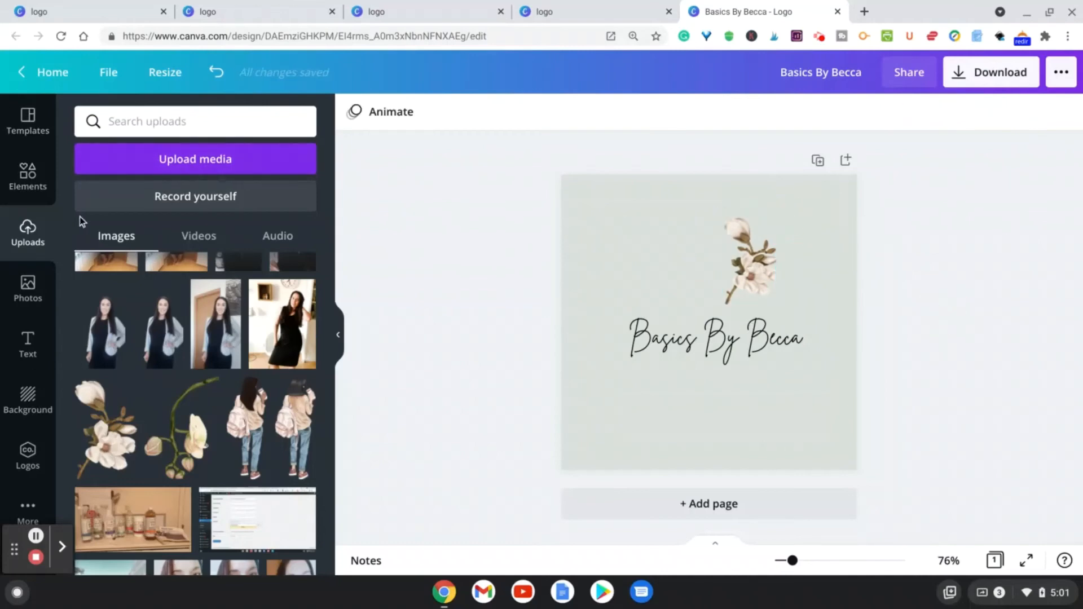
Search the elements for "border" and limit the results to graphics.
left_click(33, 191)
left_click(160, 123)
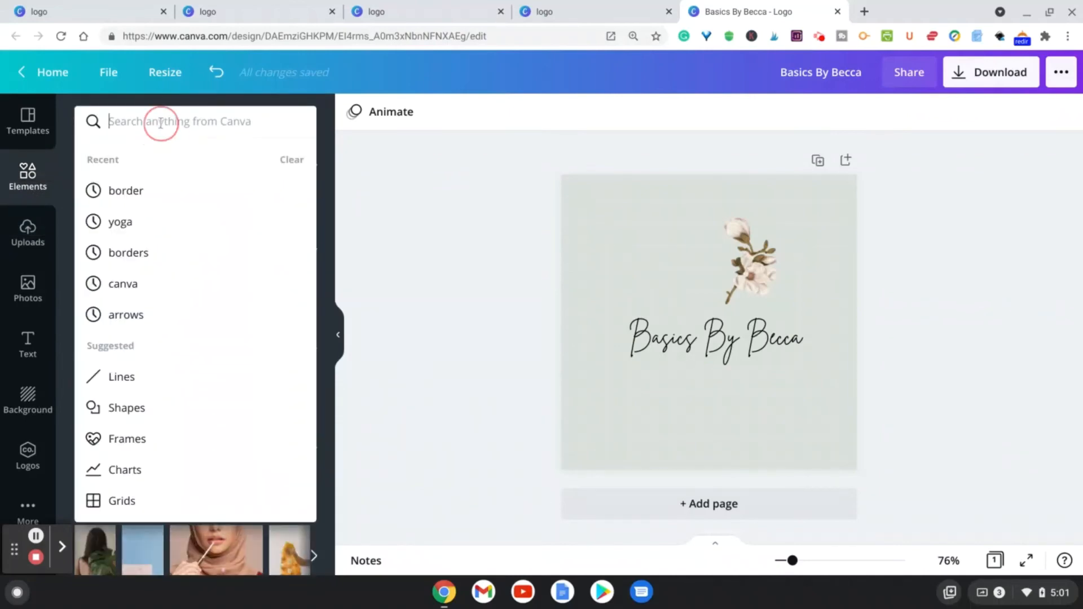
type("border")
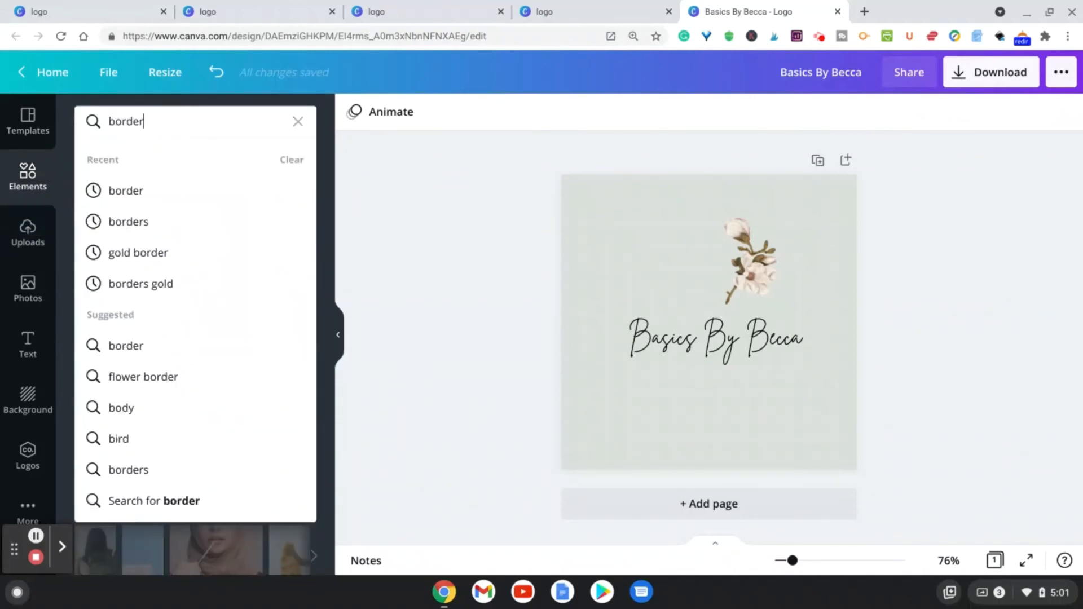
key("Return")
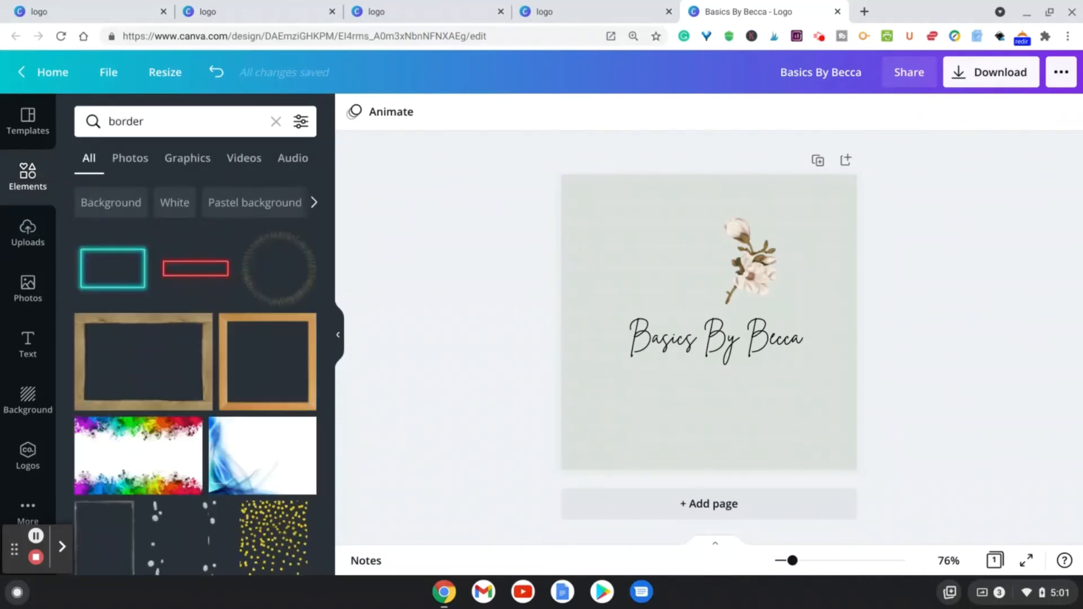
left_click(191, 160)
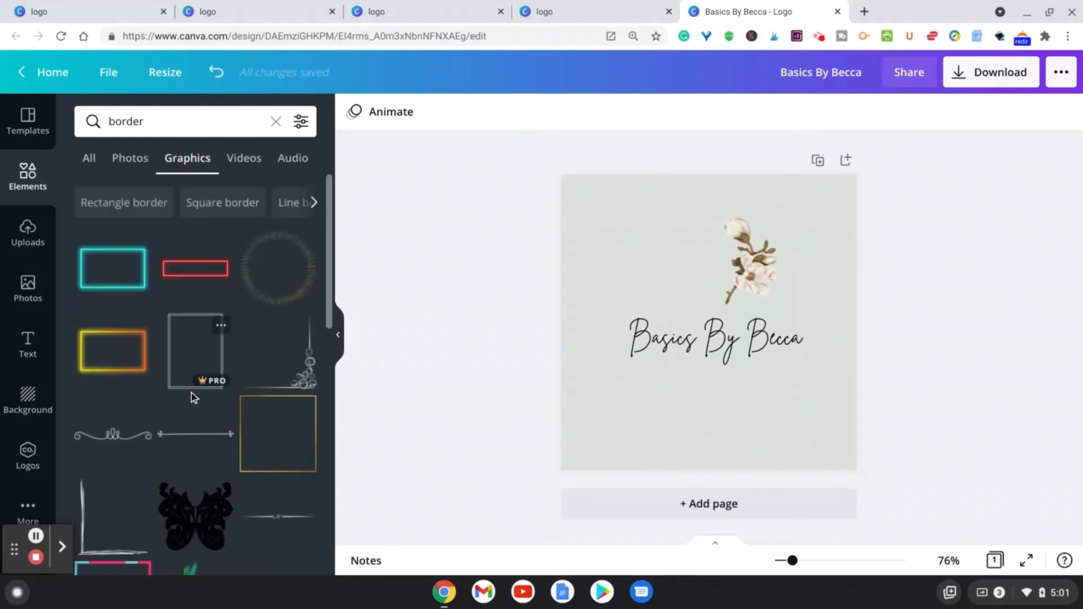
Add the thin horizontal line divider to show all its Magic Recommendations, and delete the divider from the page.
left_click(193, 439)
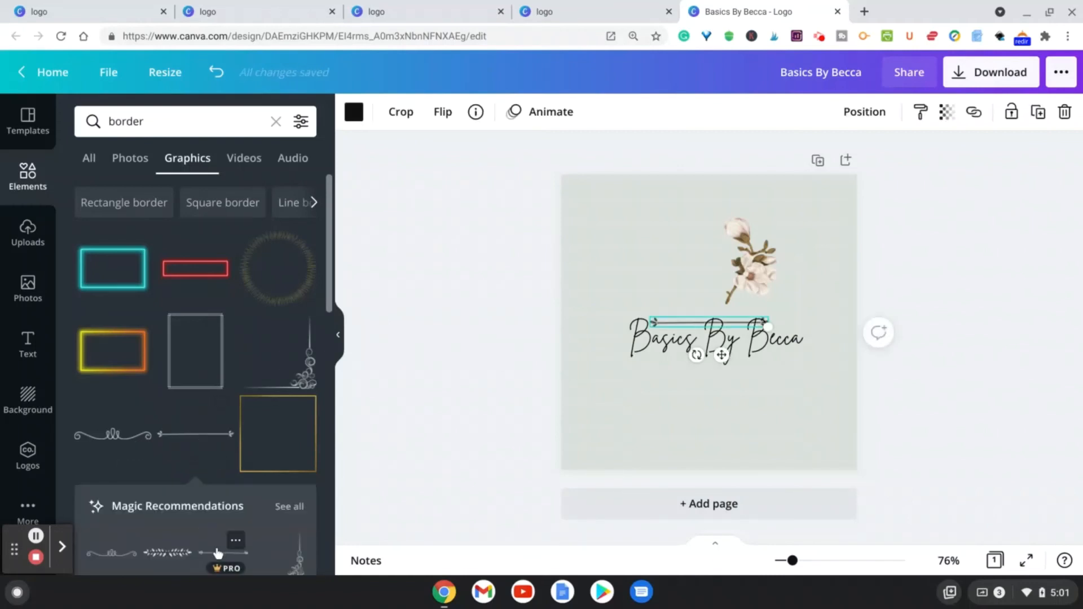
left_click(289, 507)
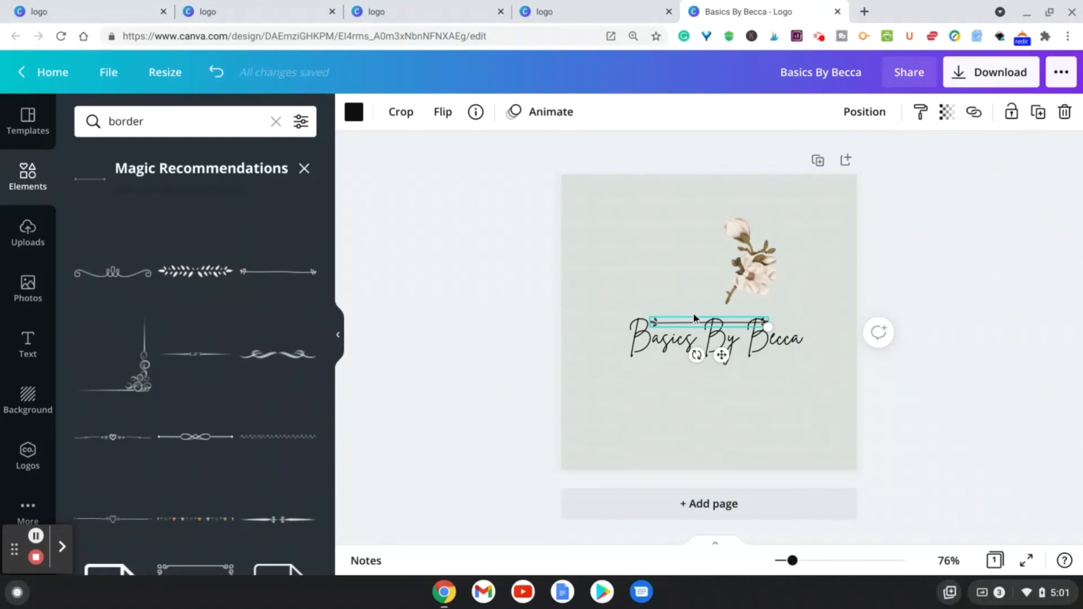
key("Delete")
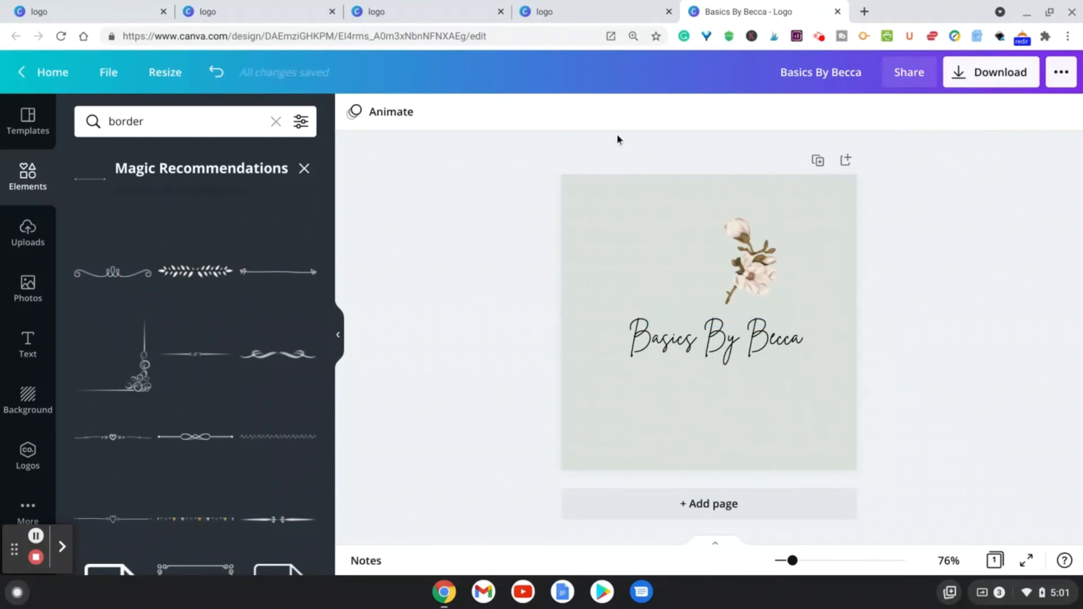
Add the square frame with crossing, slightly slanted lines from the recommendations and enlarge it to fill the whole page.
left_click_drag(327, 228, 335, 369)
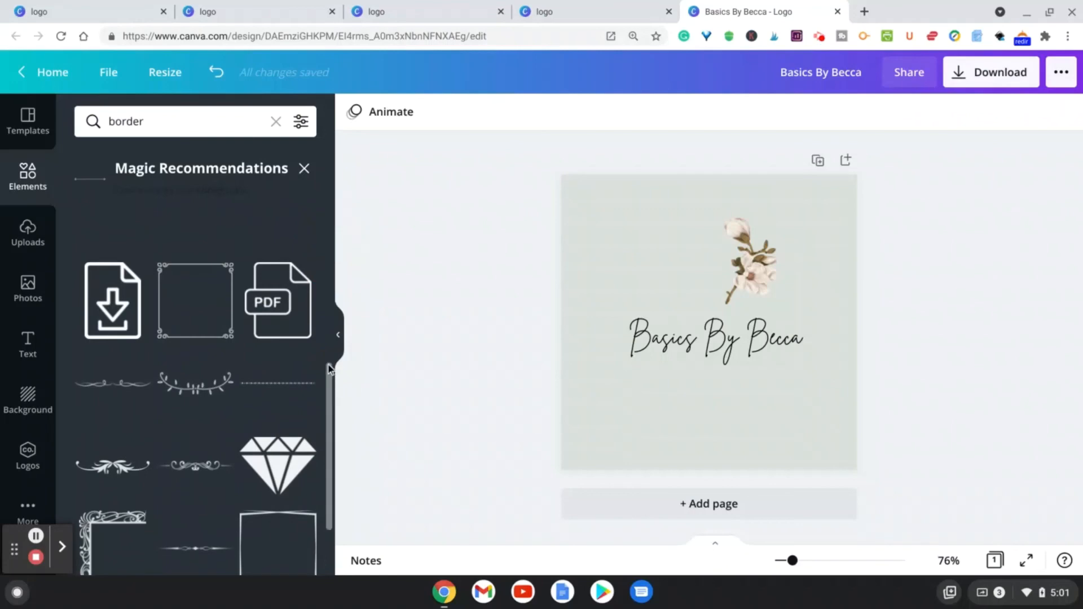
left_click(294, 533)
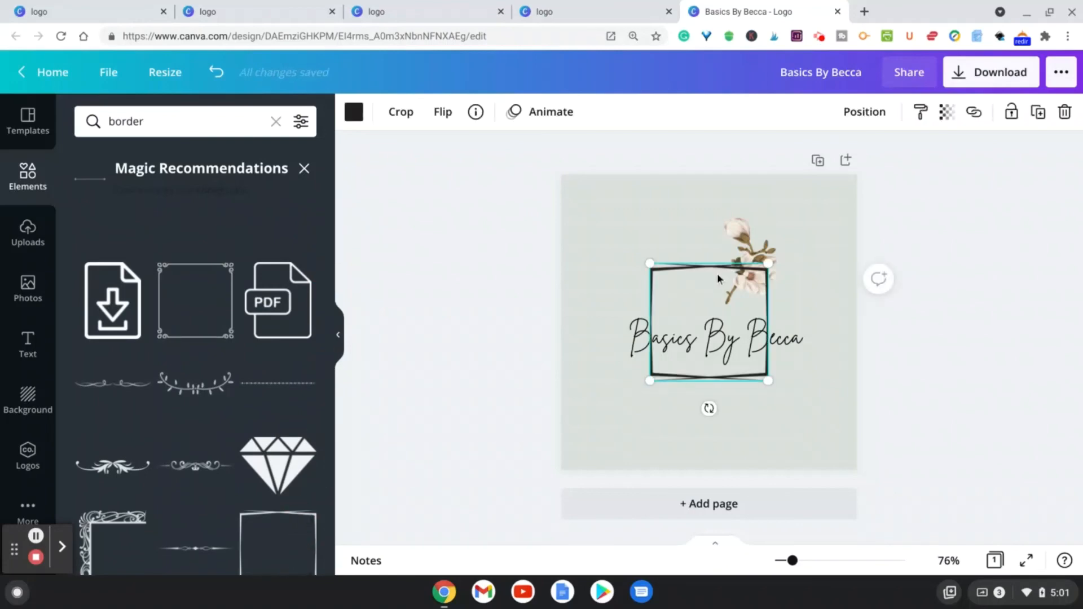
left_click_drag(716, 273, 630, 186)
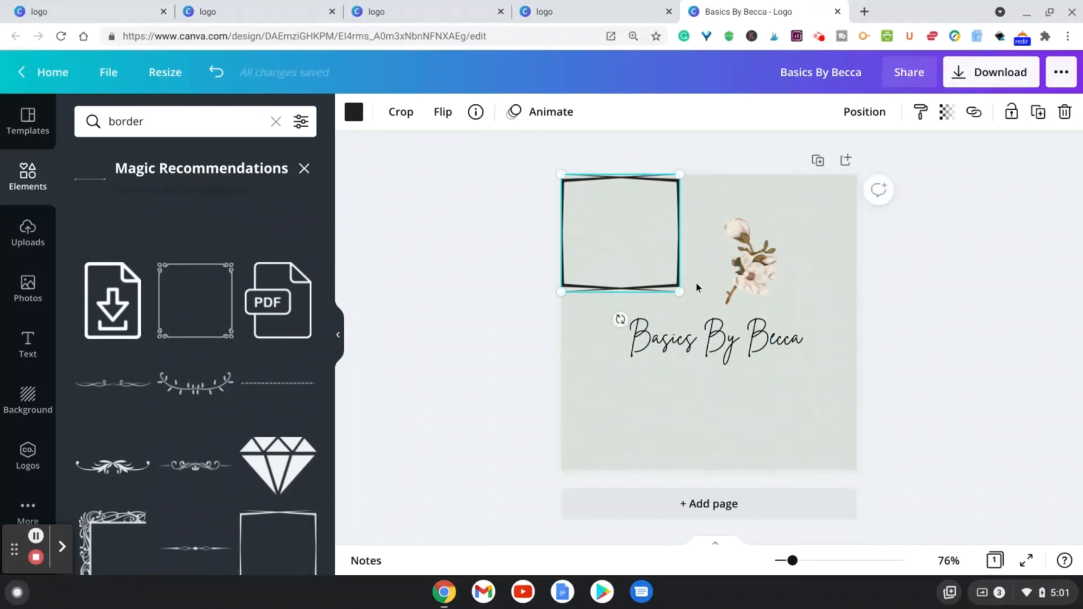
left_click_drag(673, 287, 856, 461)
left_click(986, 364)
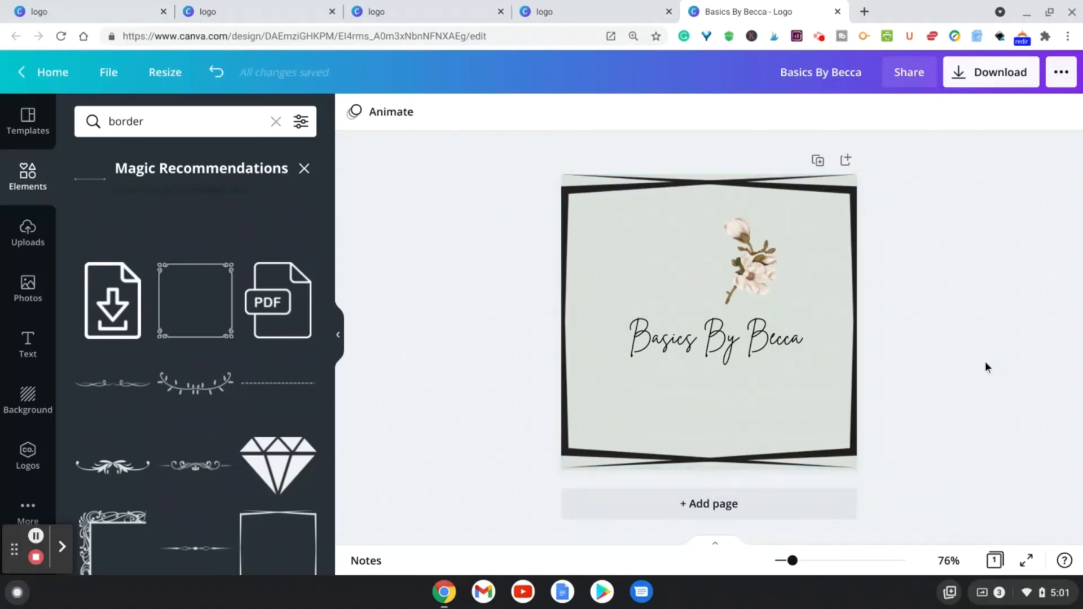